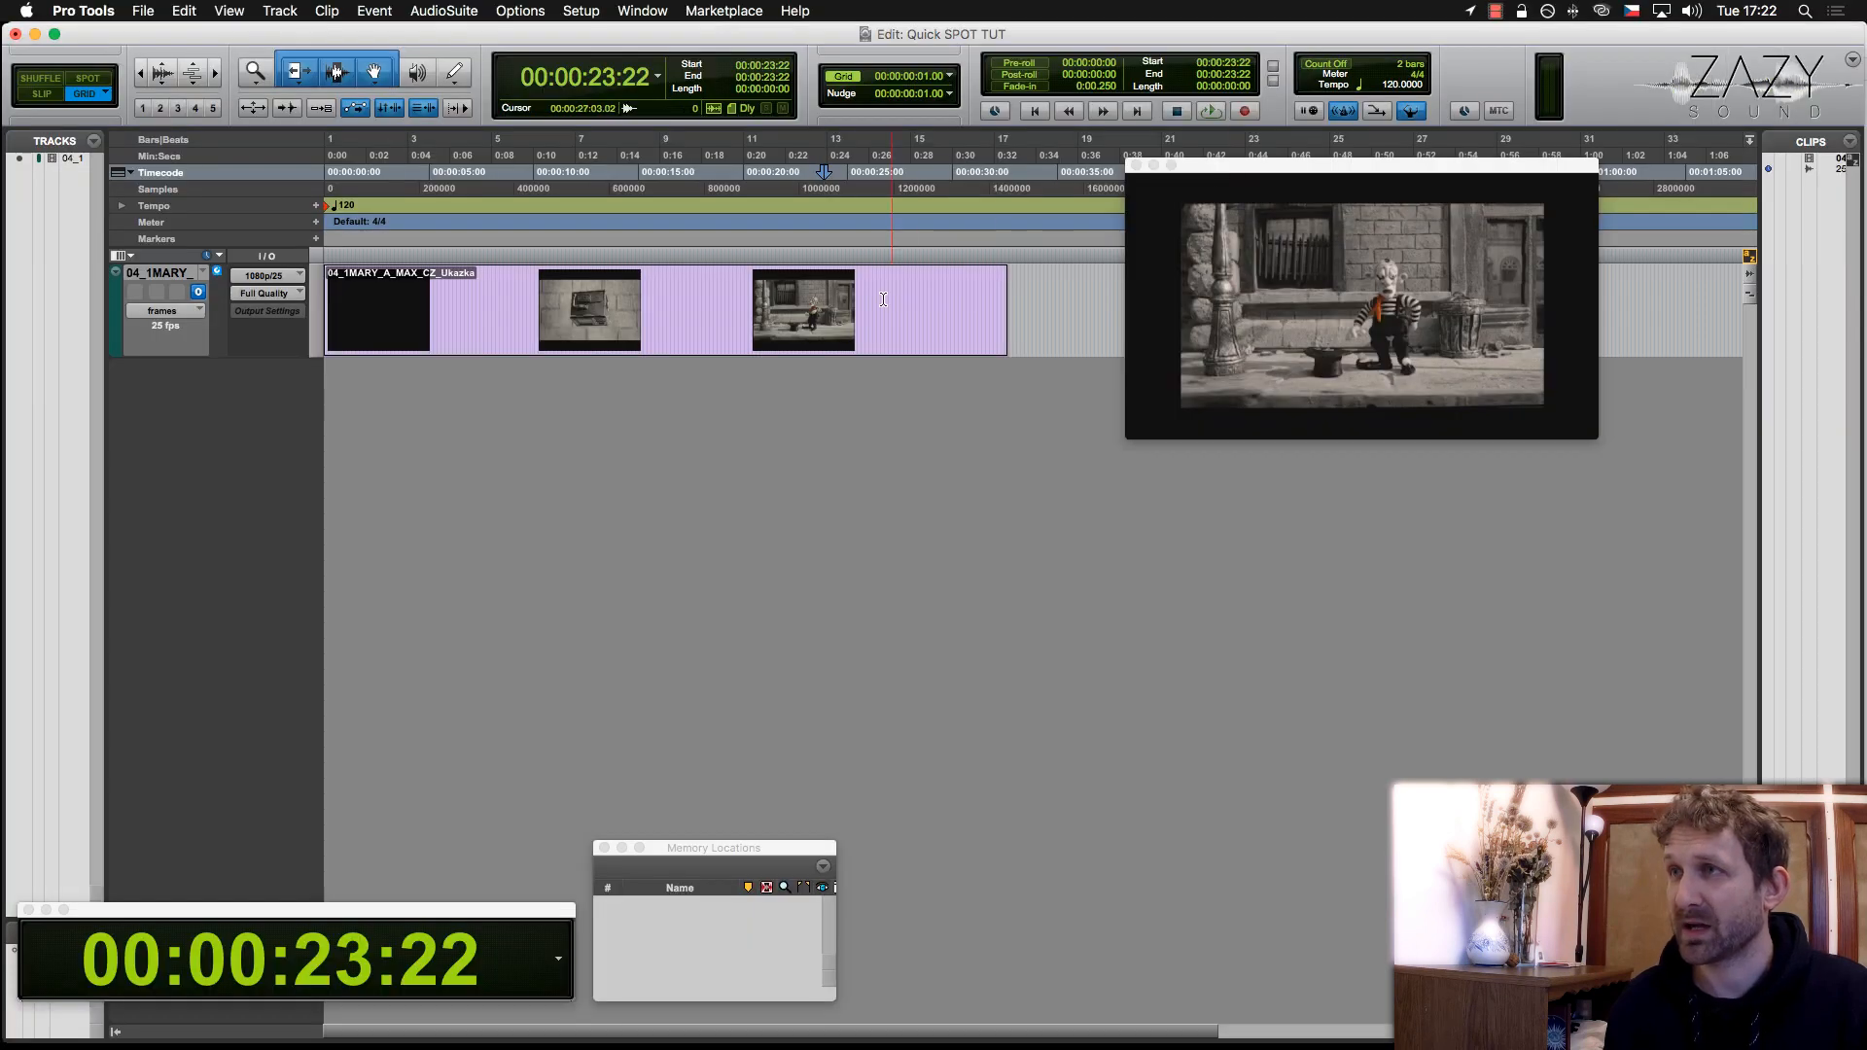
- Place the edit cursor in the video clip at 00:00:23:23, shortly before the umbrella opens
click(883, 300)
click(867, 300)
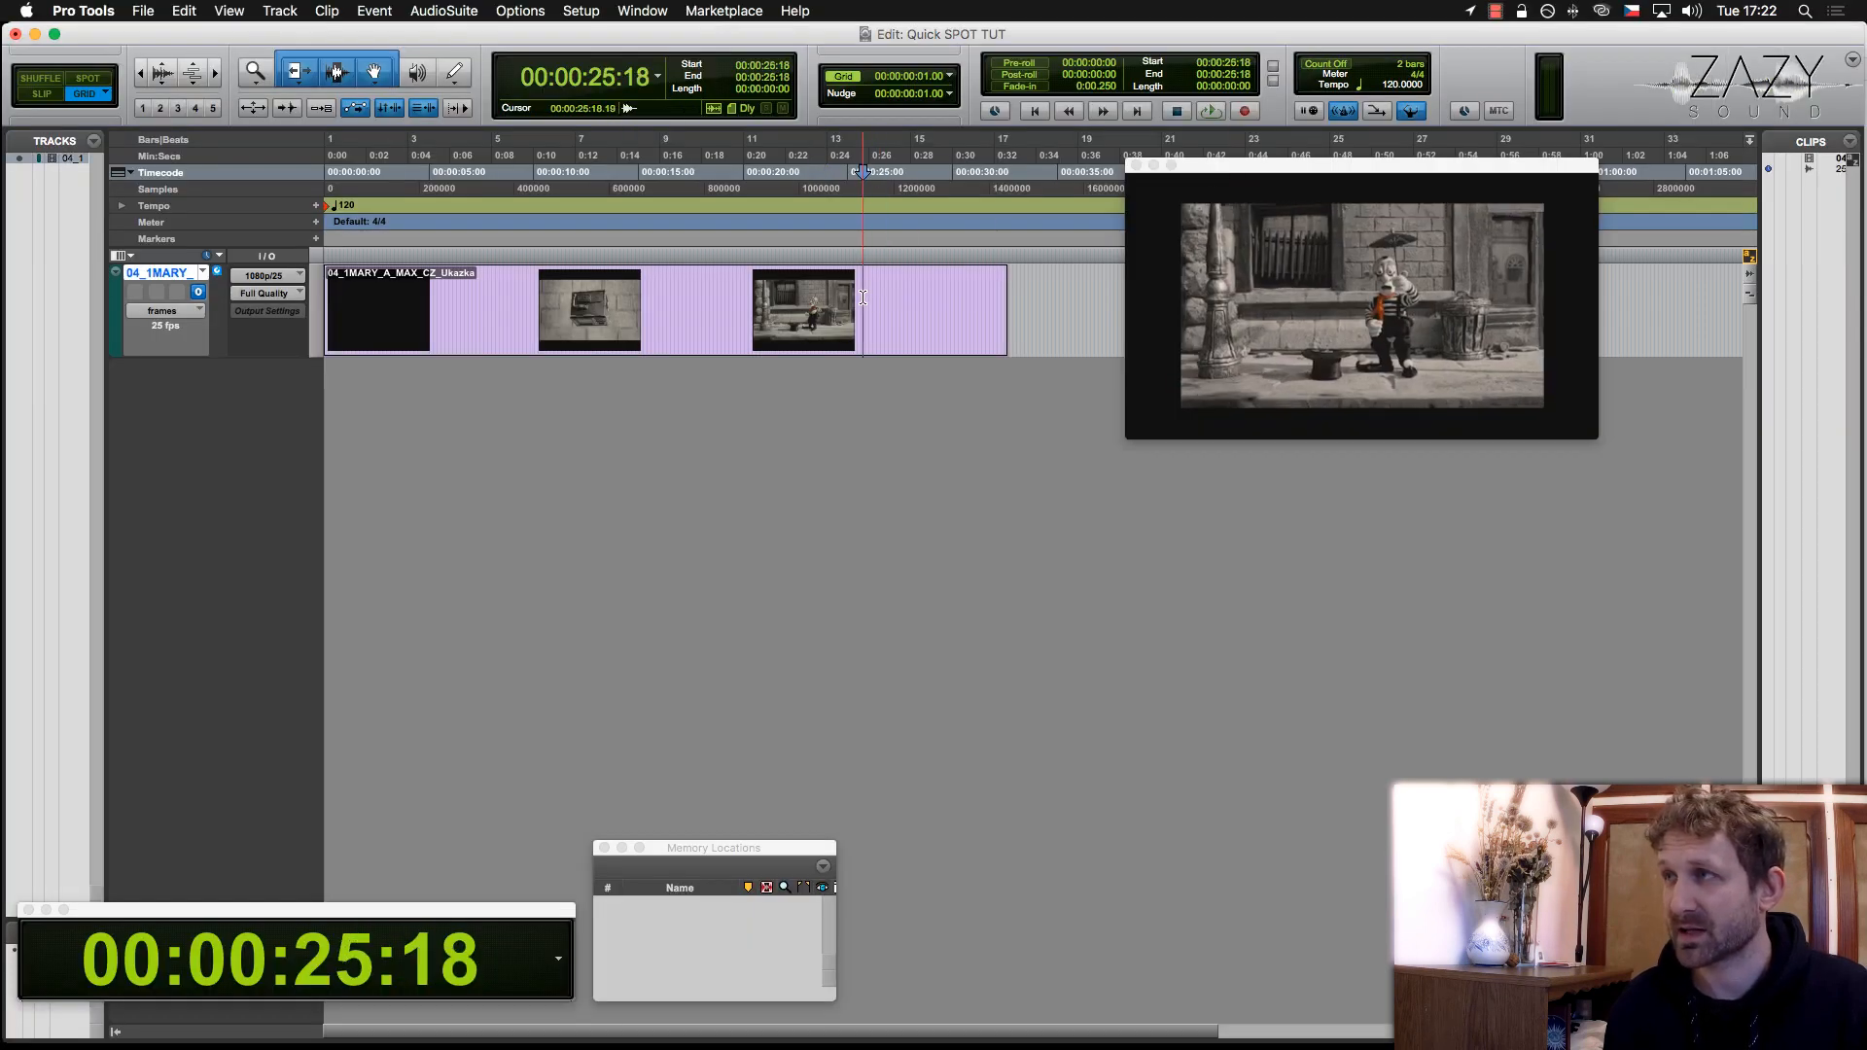
click(843, 298)
click(822, 299)
click(825, 298)
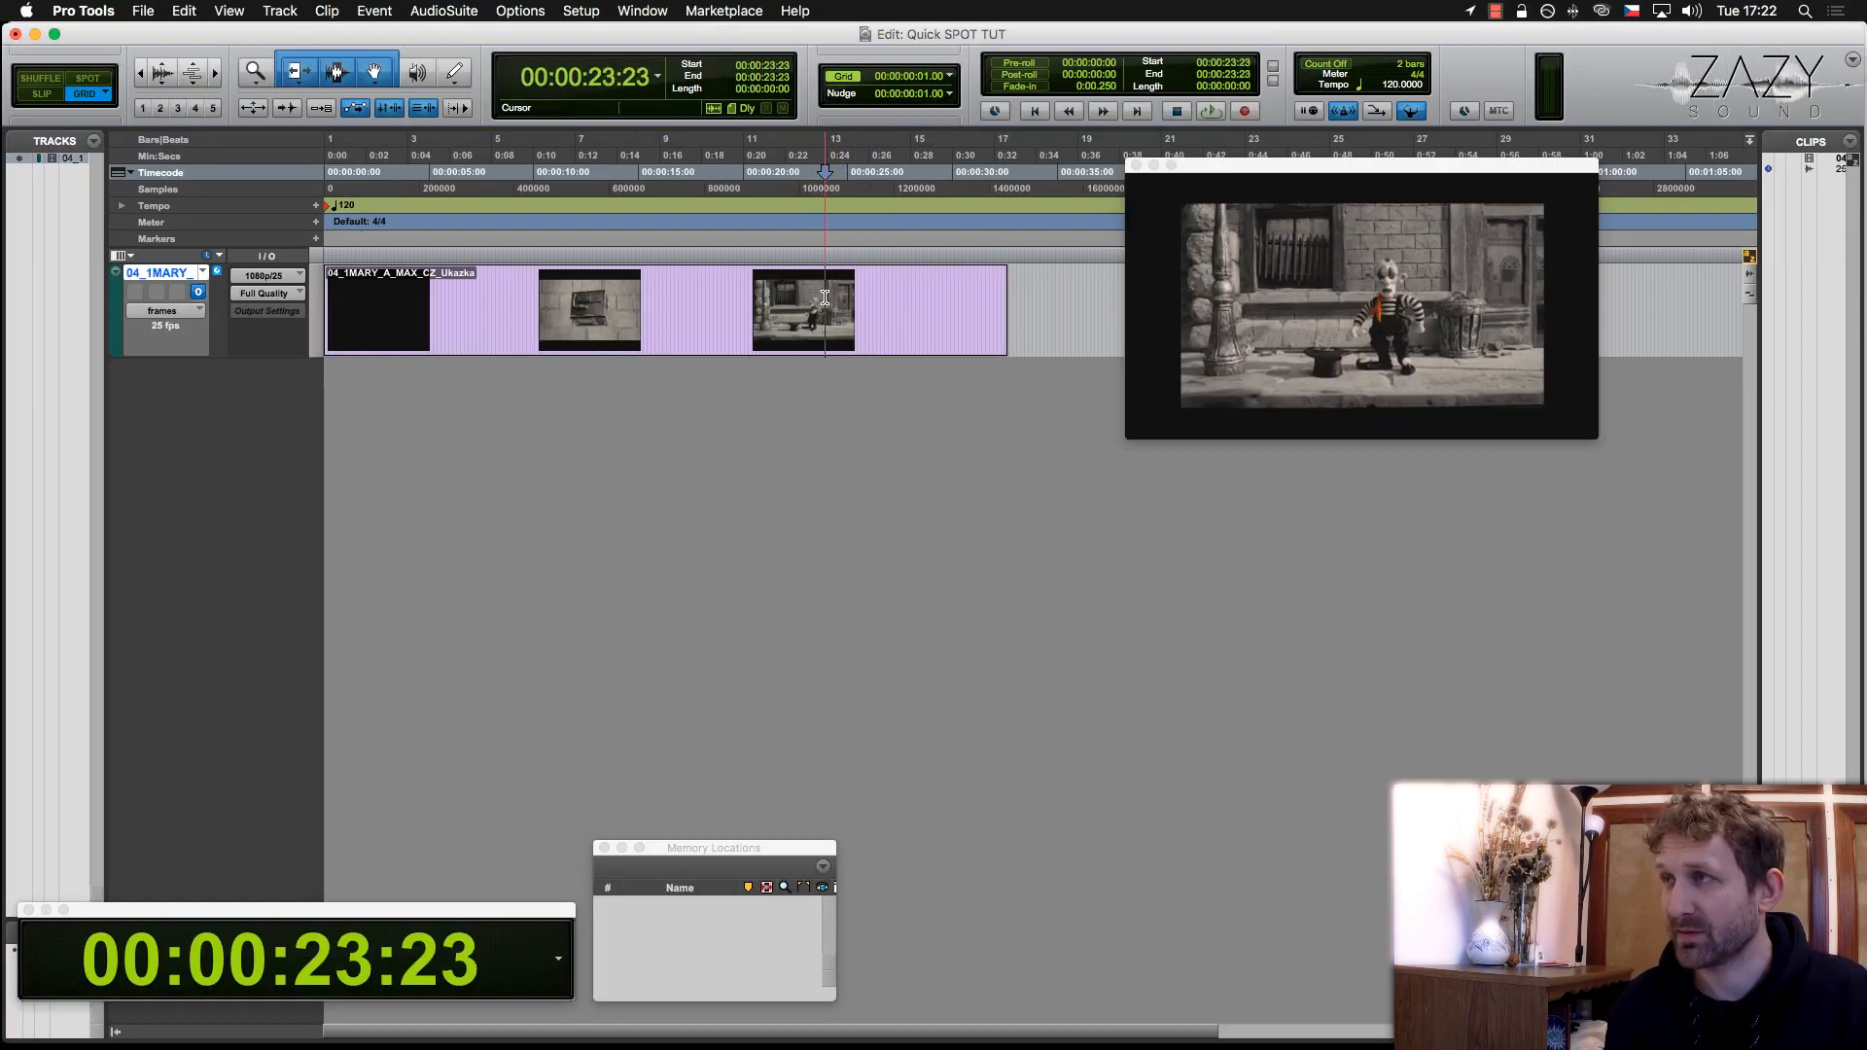
- Advance the edit cursor frame by frame to 00:00:24:24, the frame where the umbrella opens
key(period)
key(period)
key(period)
key(period)
key(period)
key(period)
key(period)
key(period)
key(period)
key(period)
key(period)
key(period)
key(period)
key(period)
key(period)
key(period)
key(period)
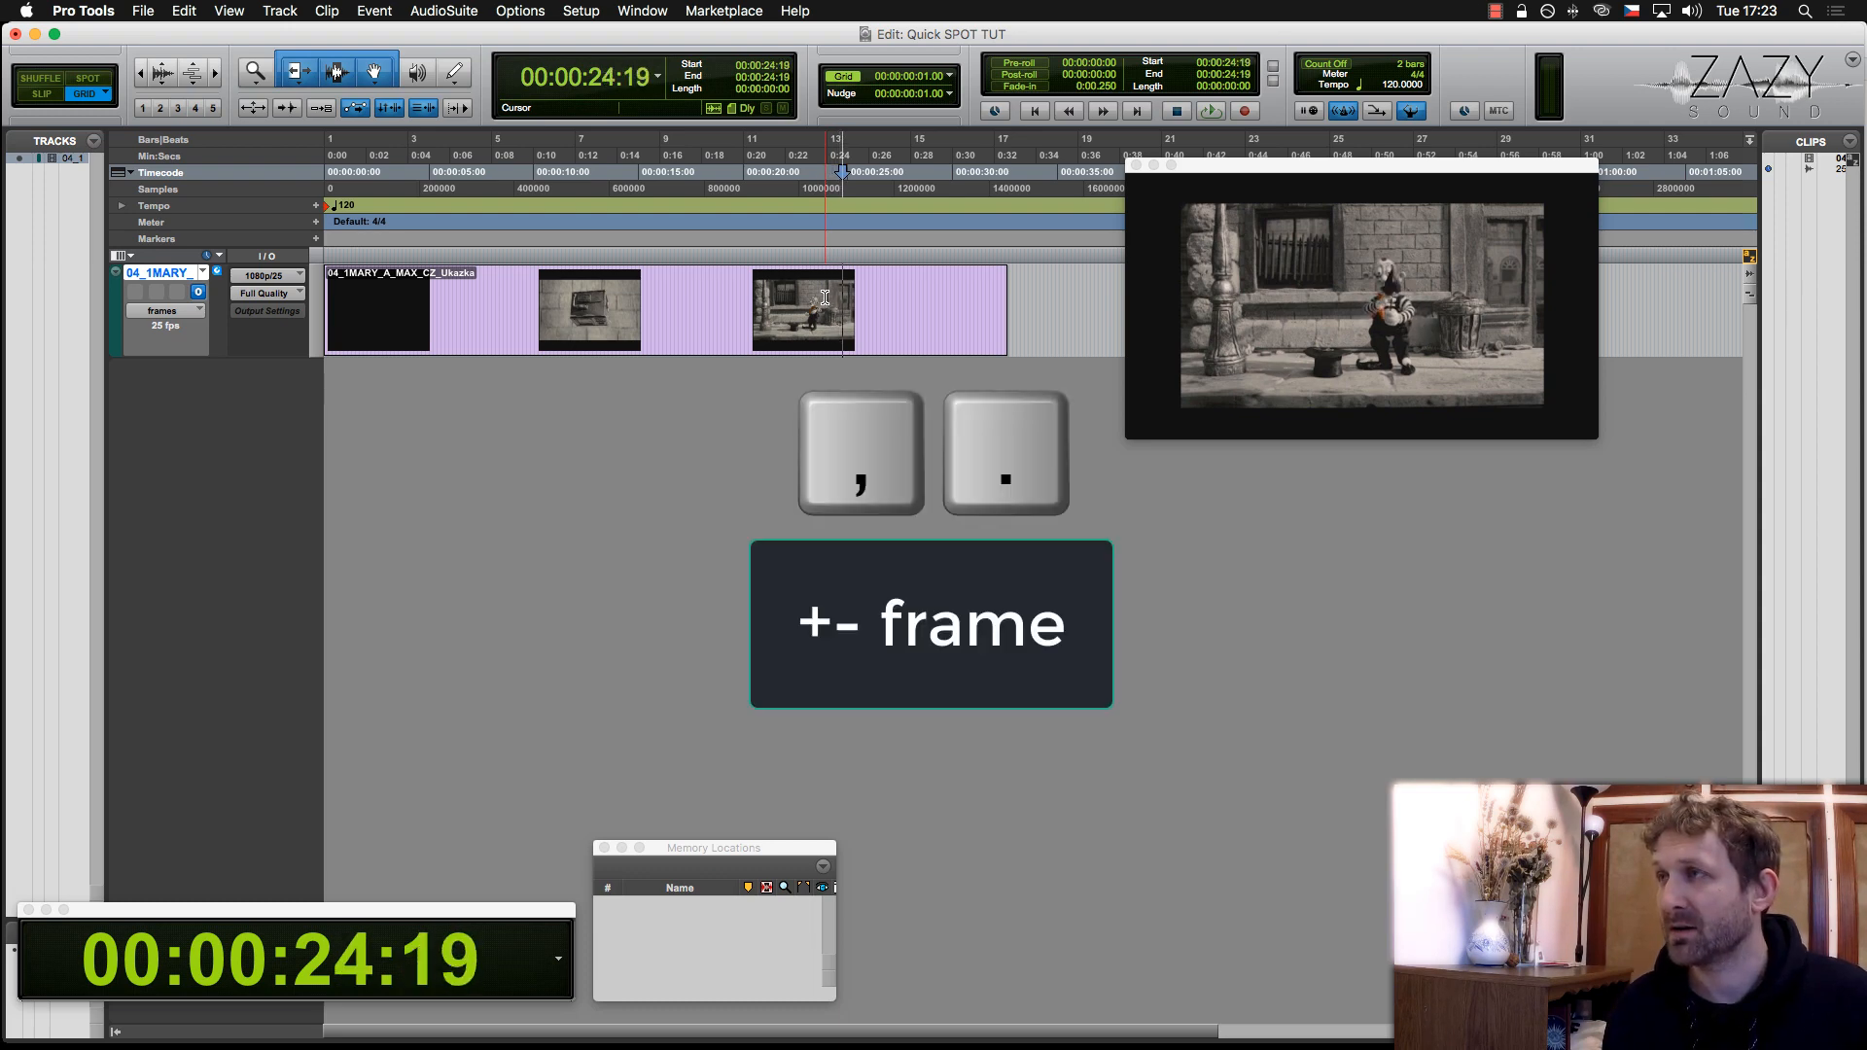
key(period)
key(period)
key(period)
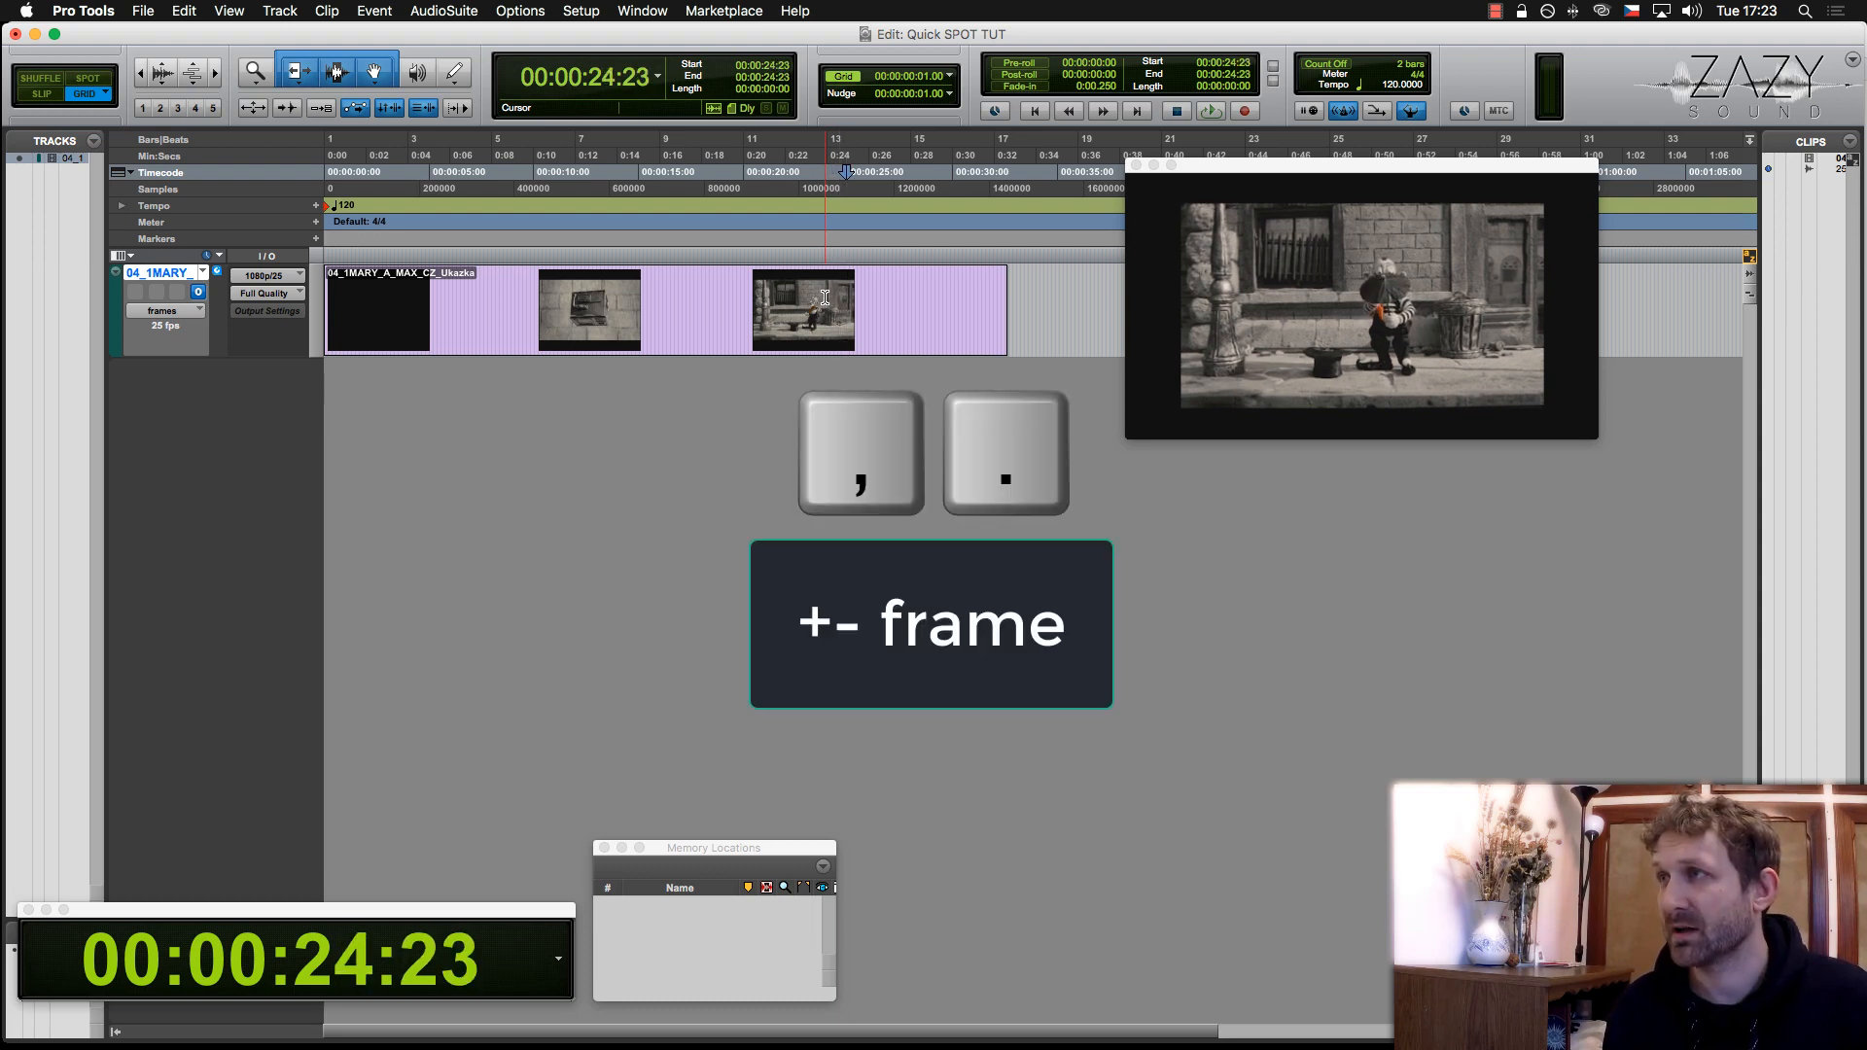
key(comma)
key(period)
key(period)
key(comma)
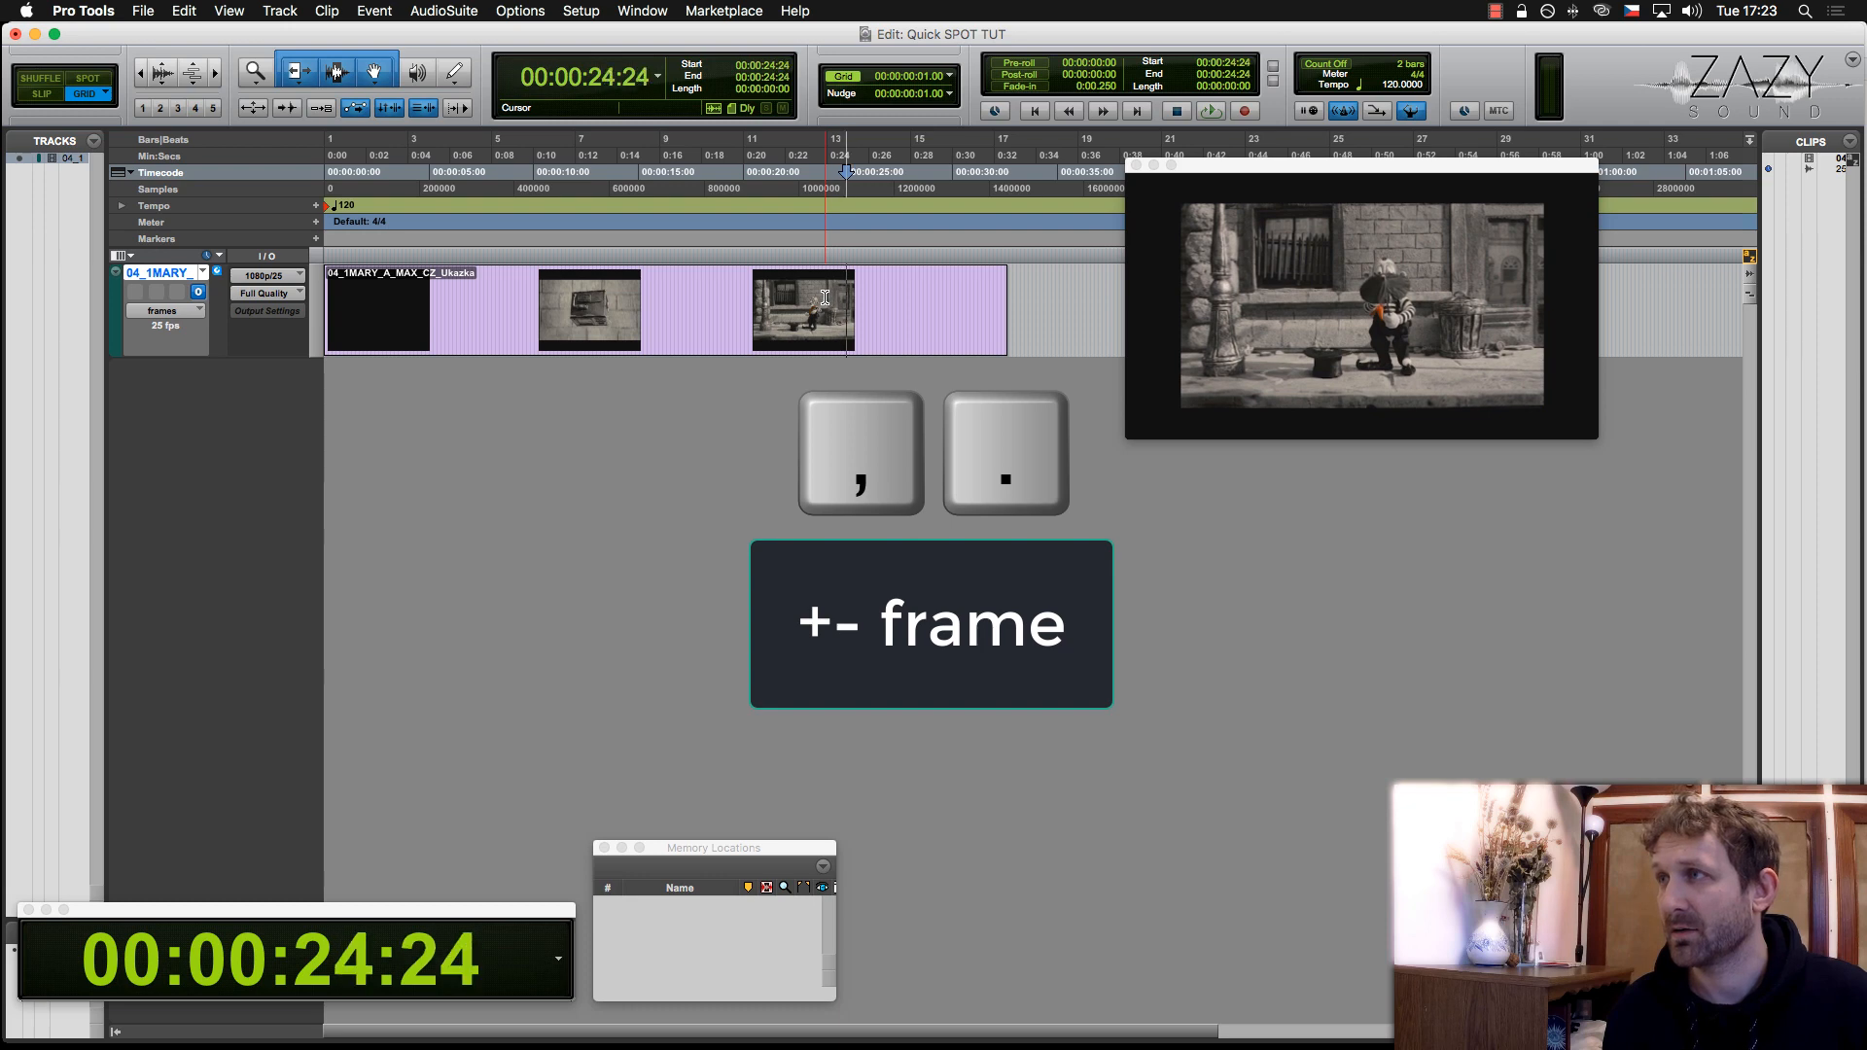
key(period)
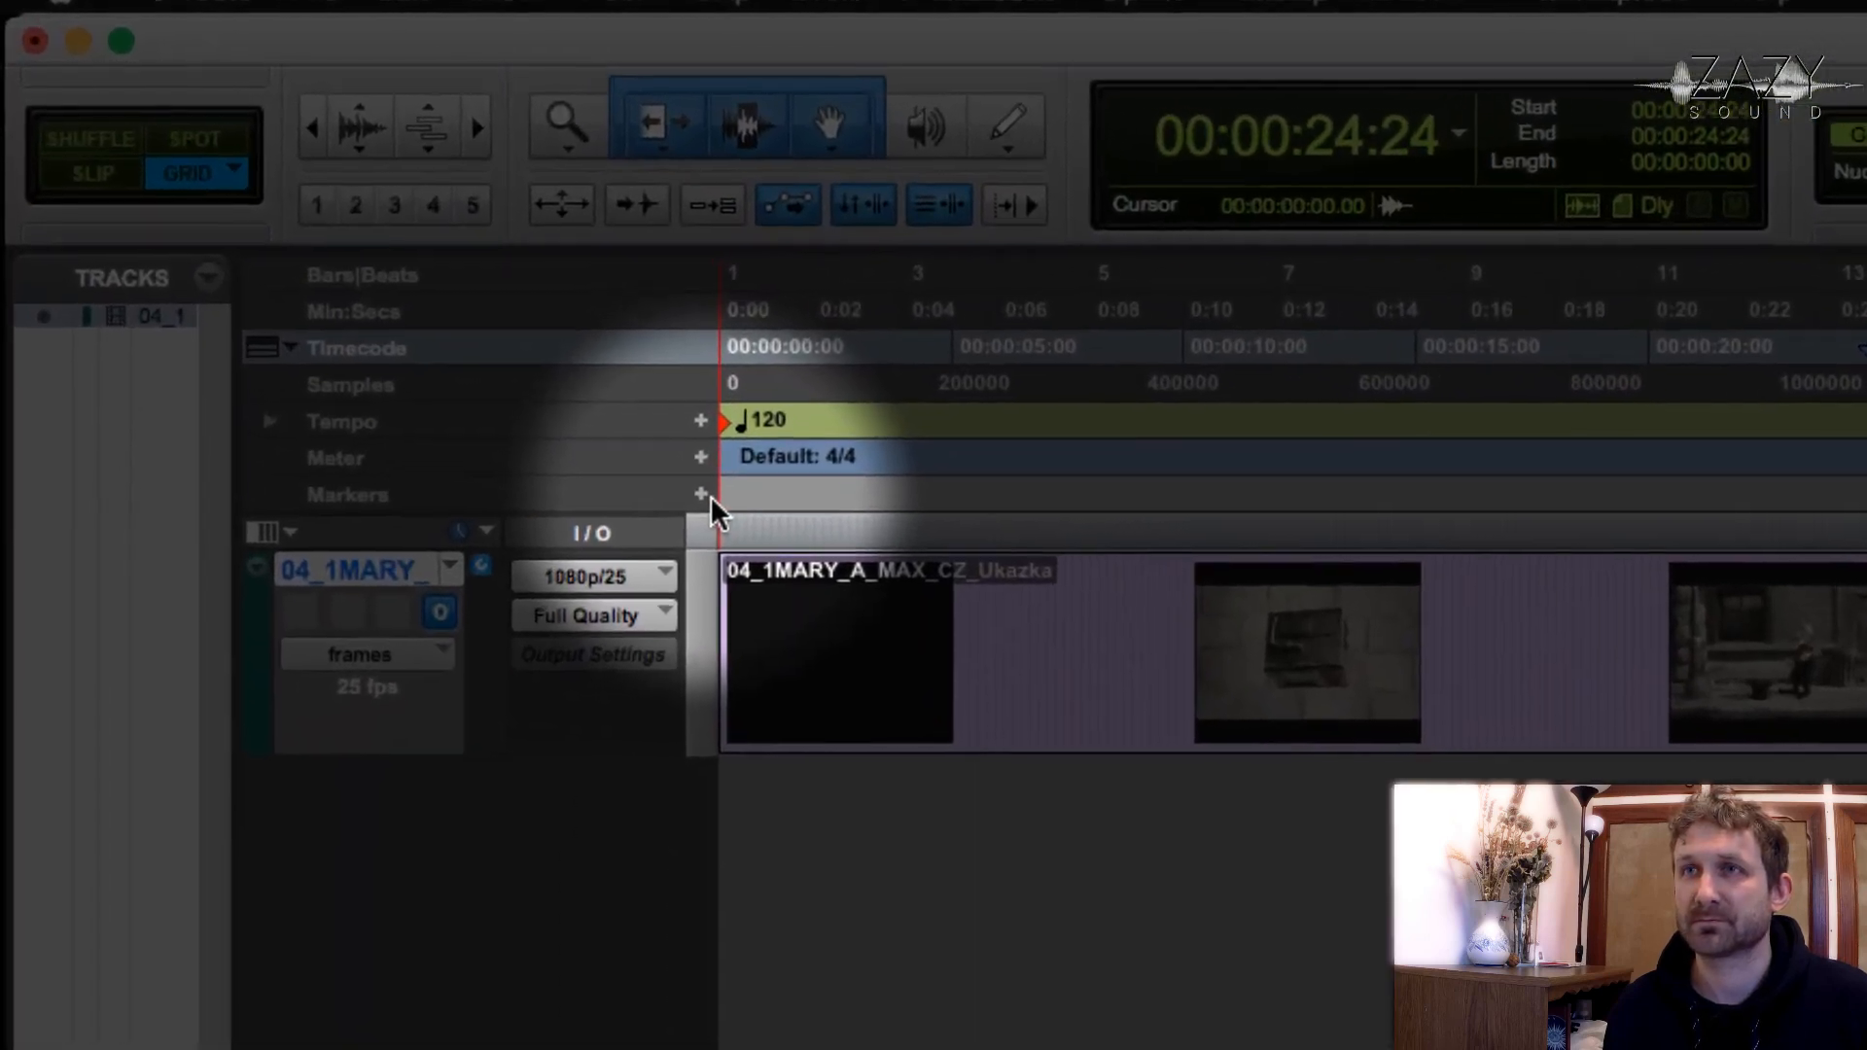
- Add a marker named "Destnik" at 00:00:24:24
click(701, 494)
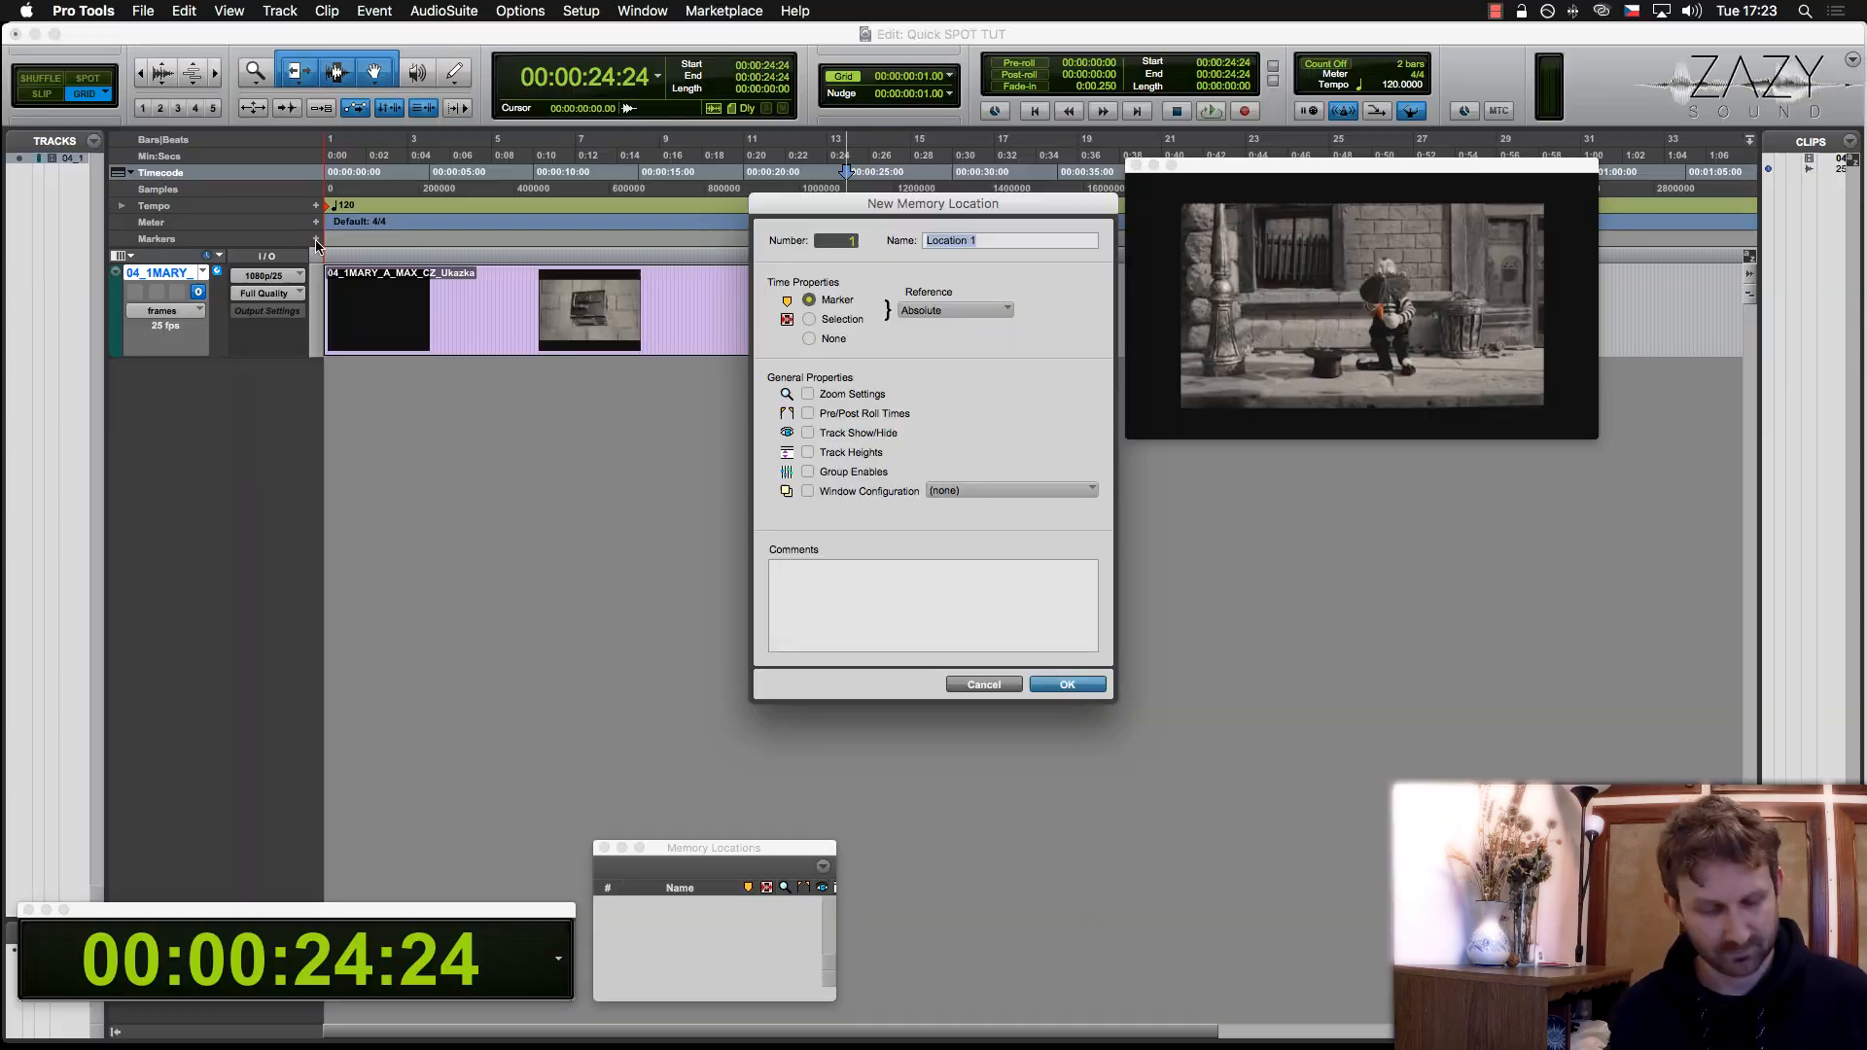
text(De)
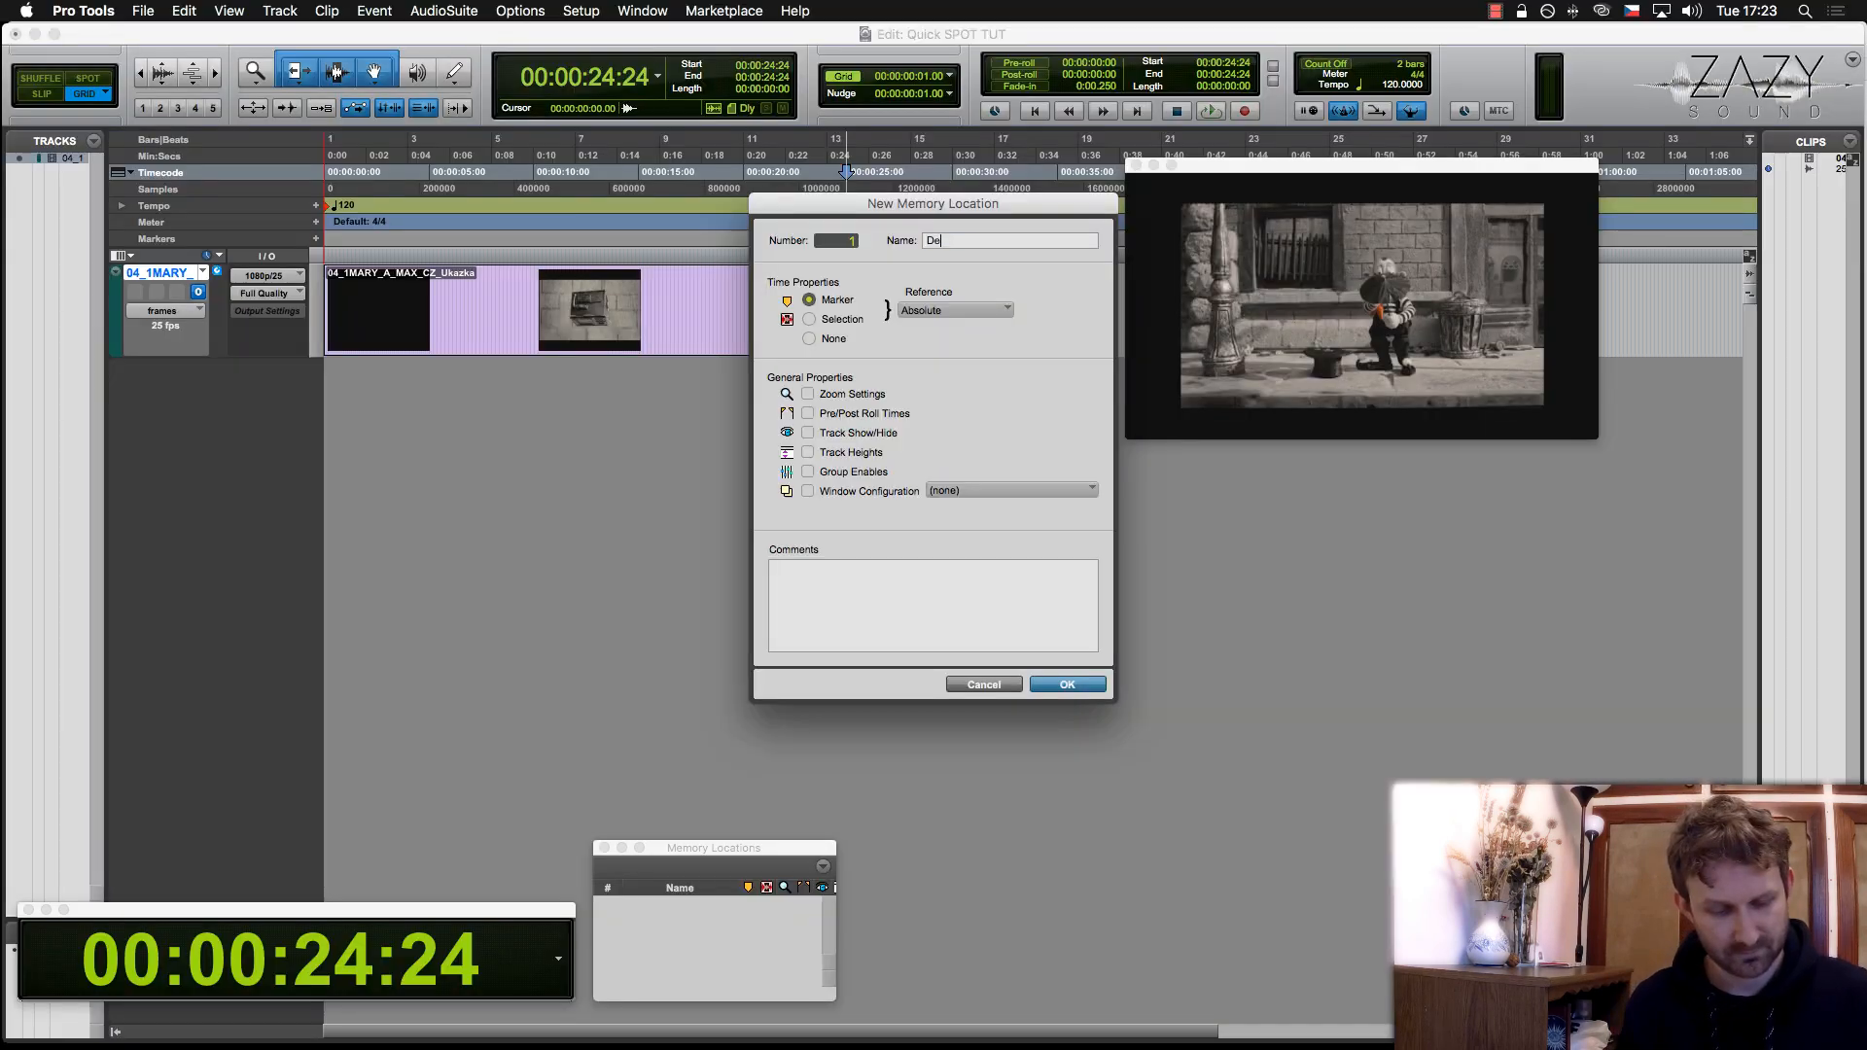
text(mo)
key(Return)
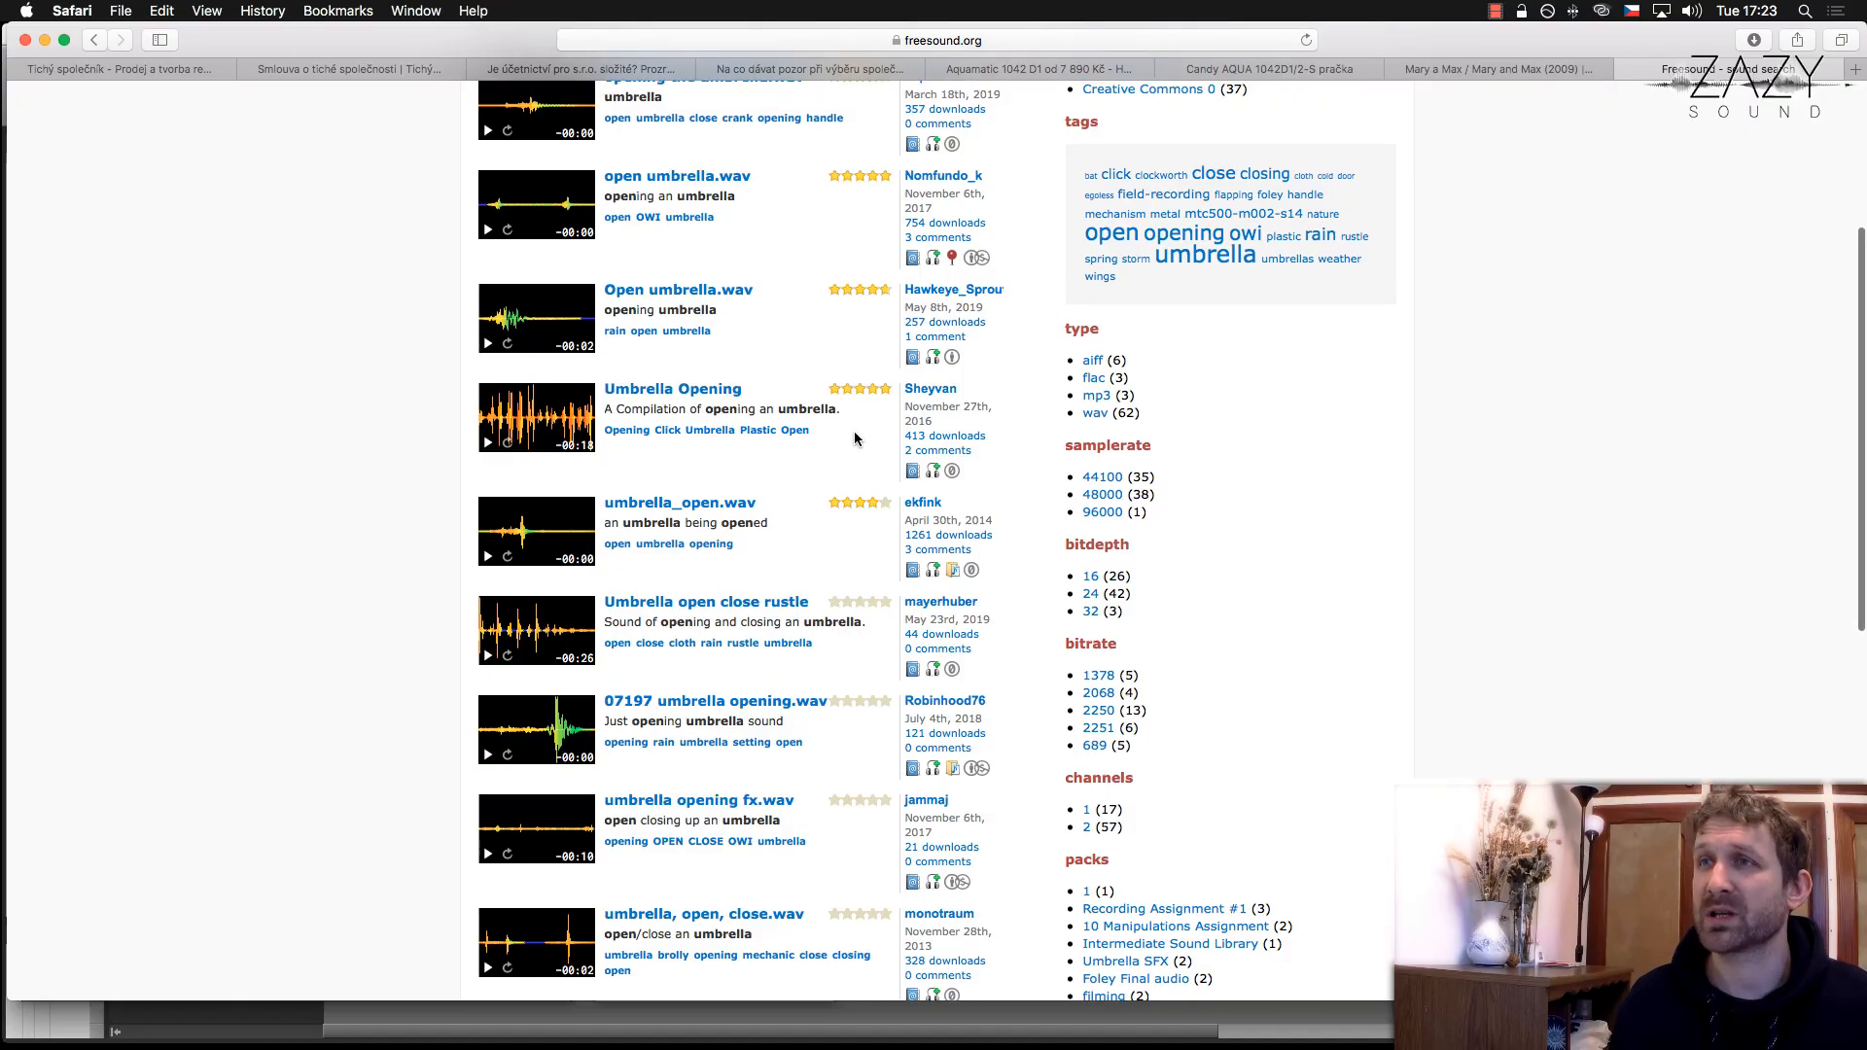
- Browse the umbrella sounds on Freesound and download "07197 umbrella opening.wav"
scroll(855, 439, up, 3)
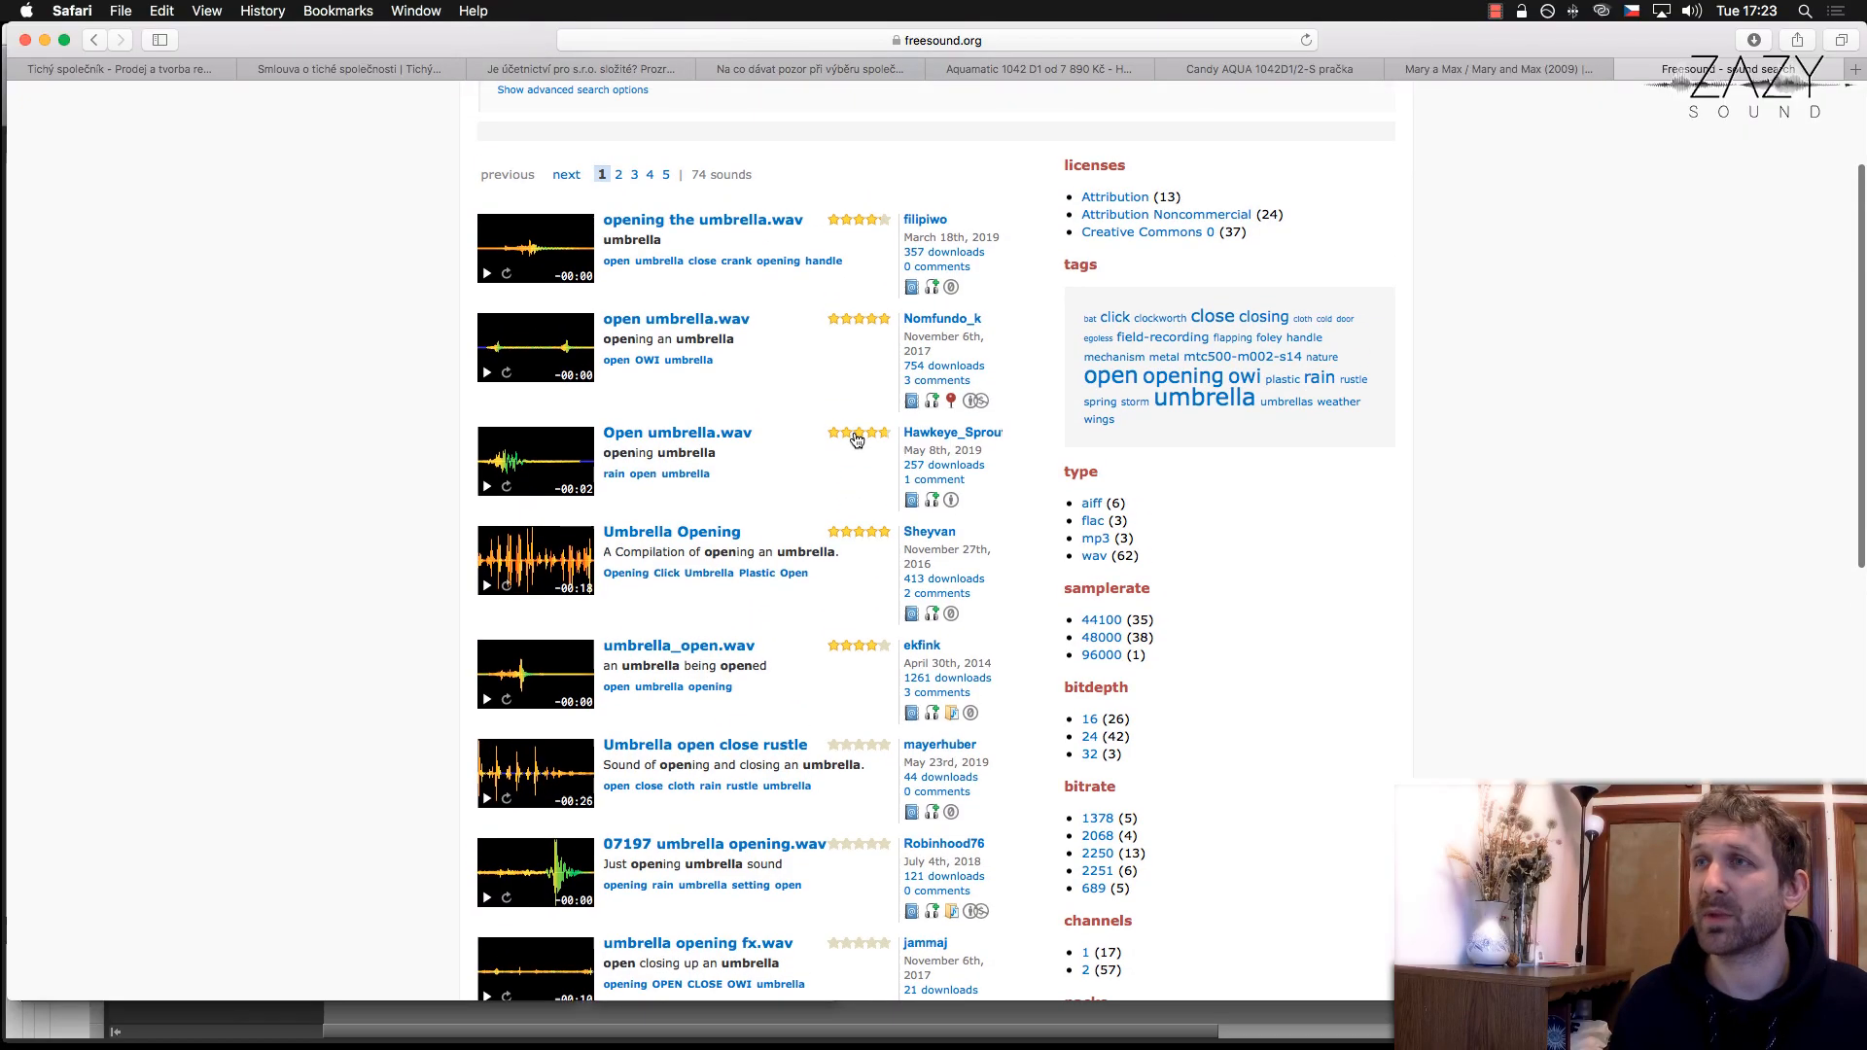
scroll(854, 439, down, 4)
scroll(855, 439, down, 7)
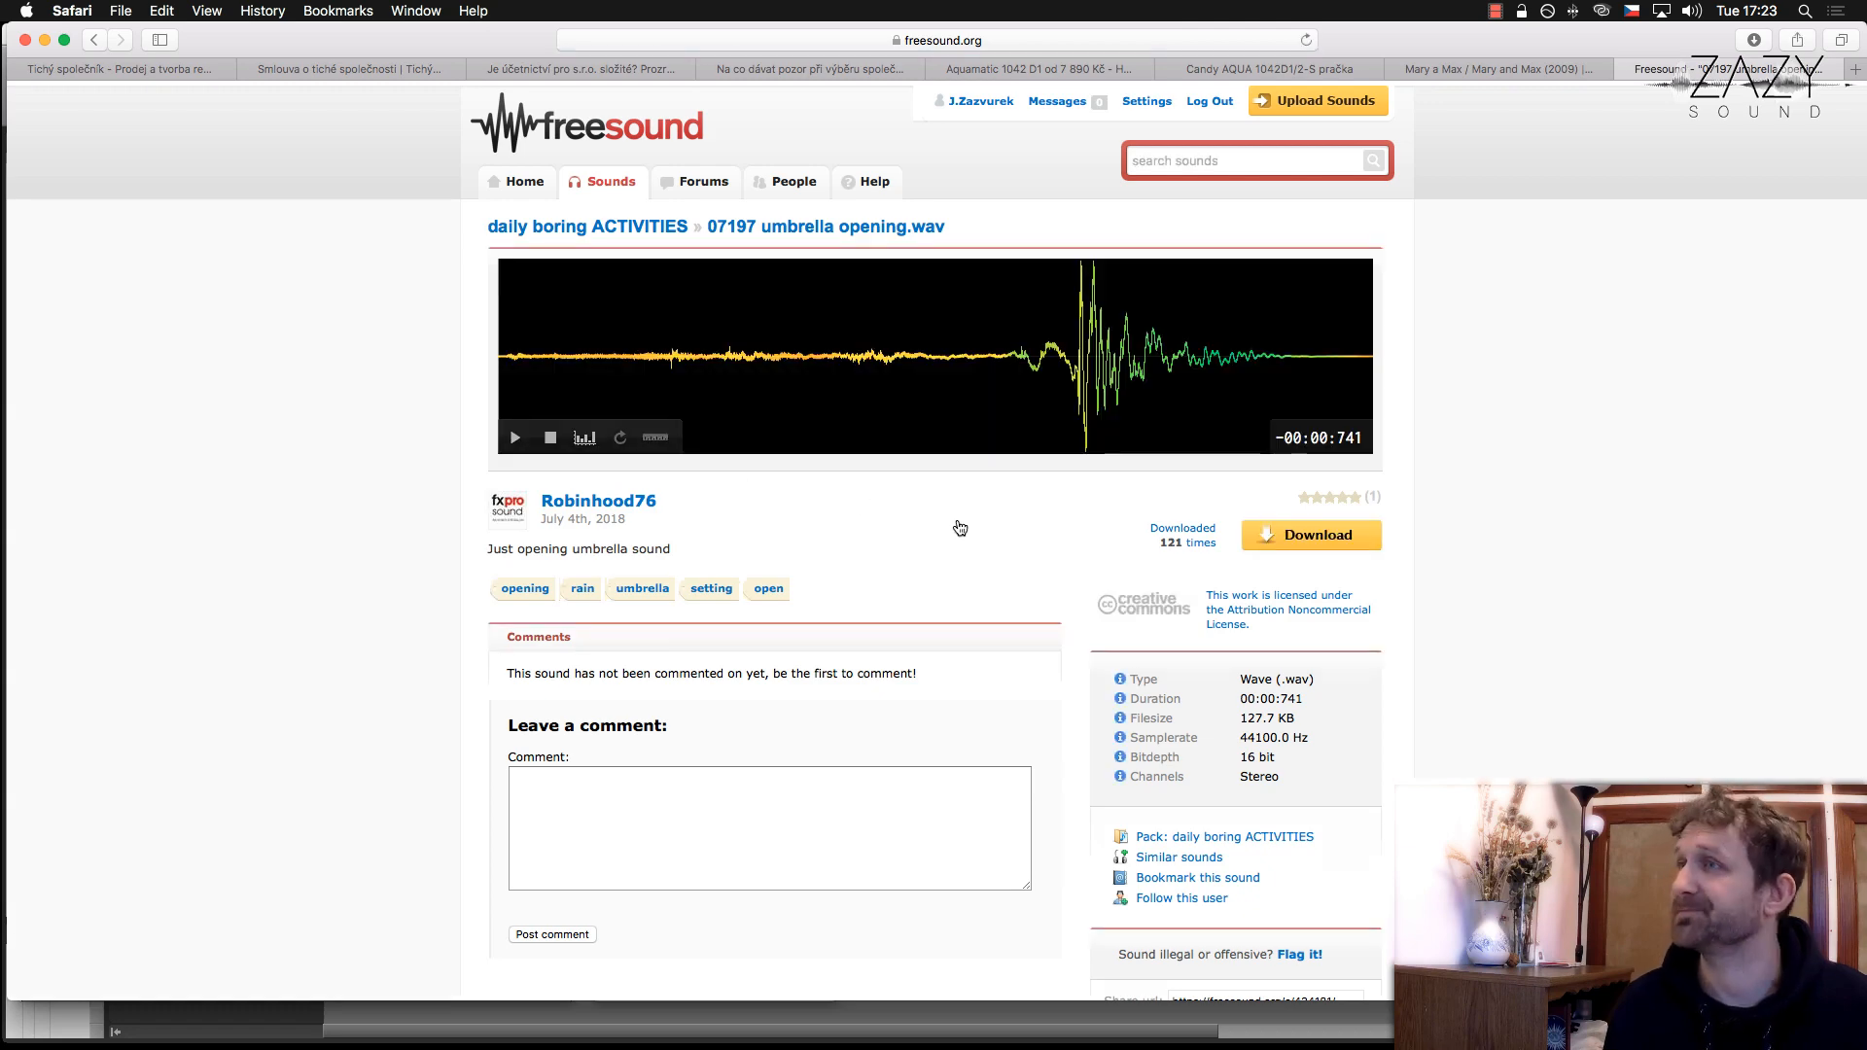
click(1272, 550)
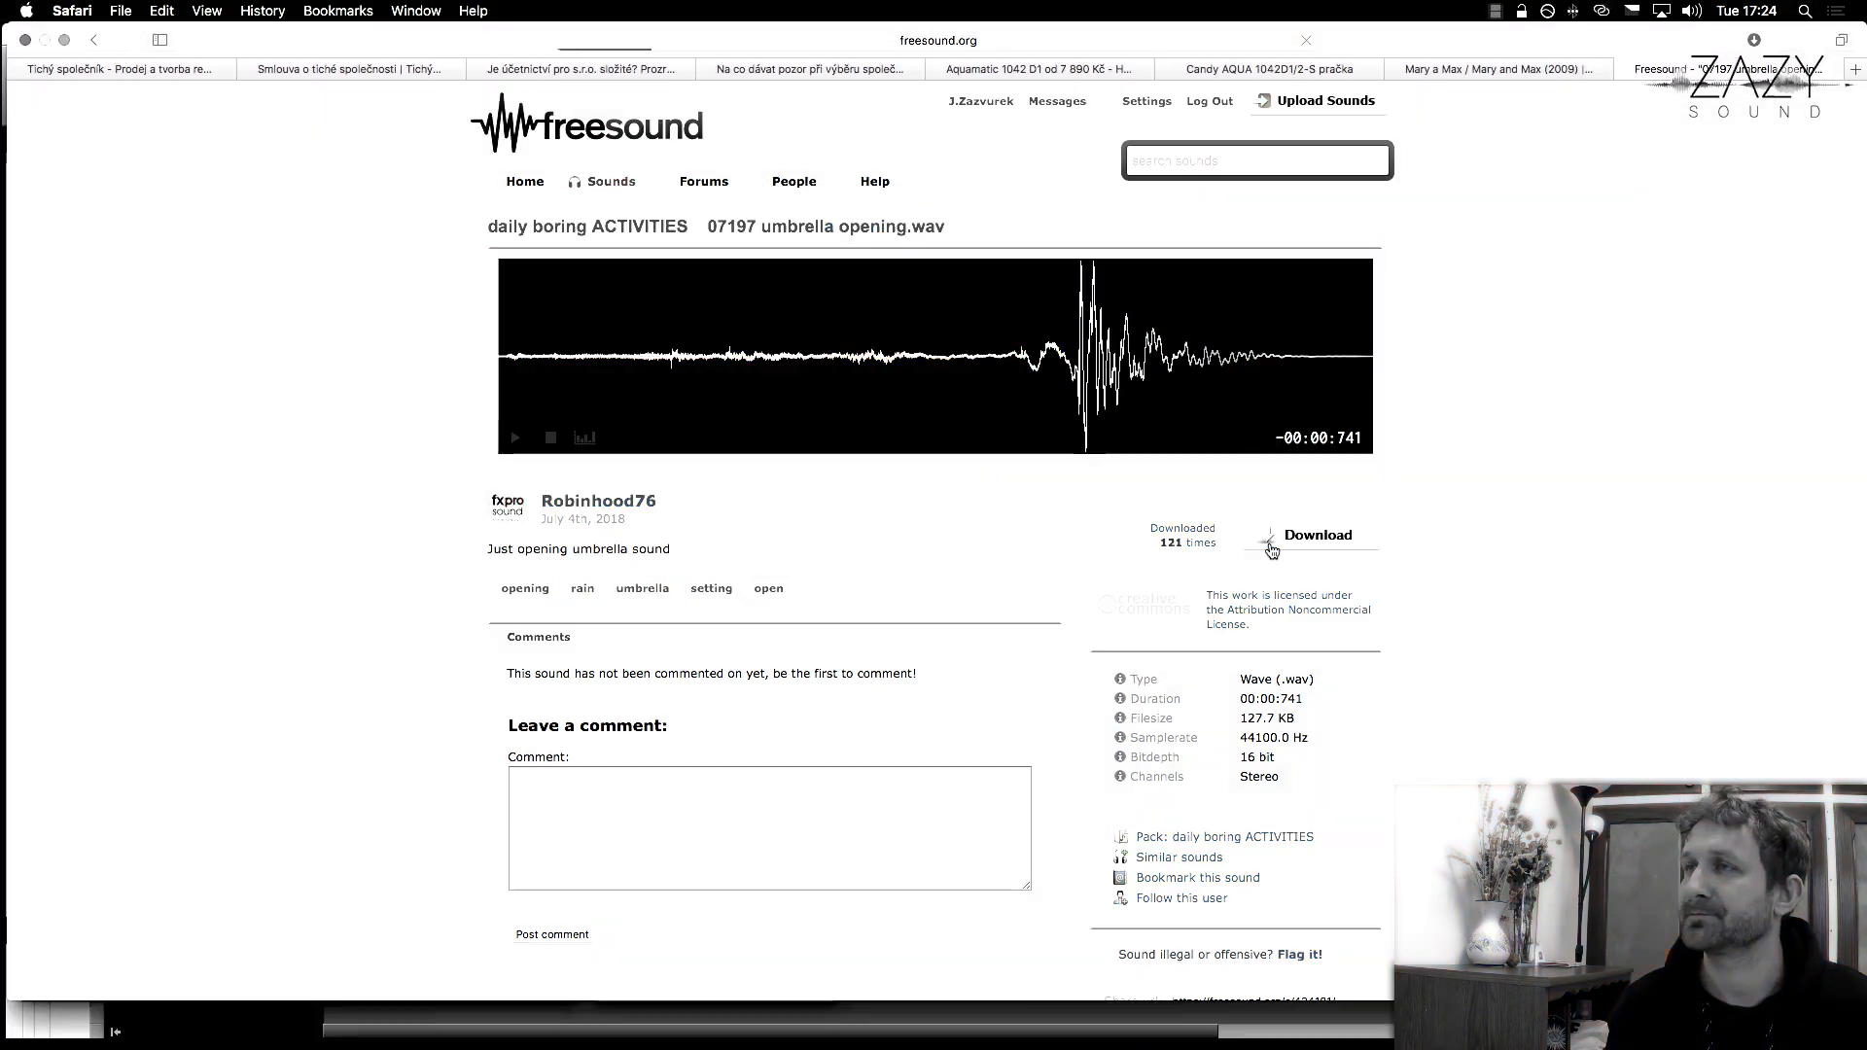
- Locate the downloaded umbrella-opening WAV in Finder and import it into the Pro Tools session on a new audio track
click(1754, 40)
click(1832, 122)
double_click(919, 473)
drag(919, 473, 272, 387)
click(321, 383)
key(super+Tab)
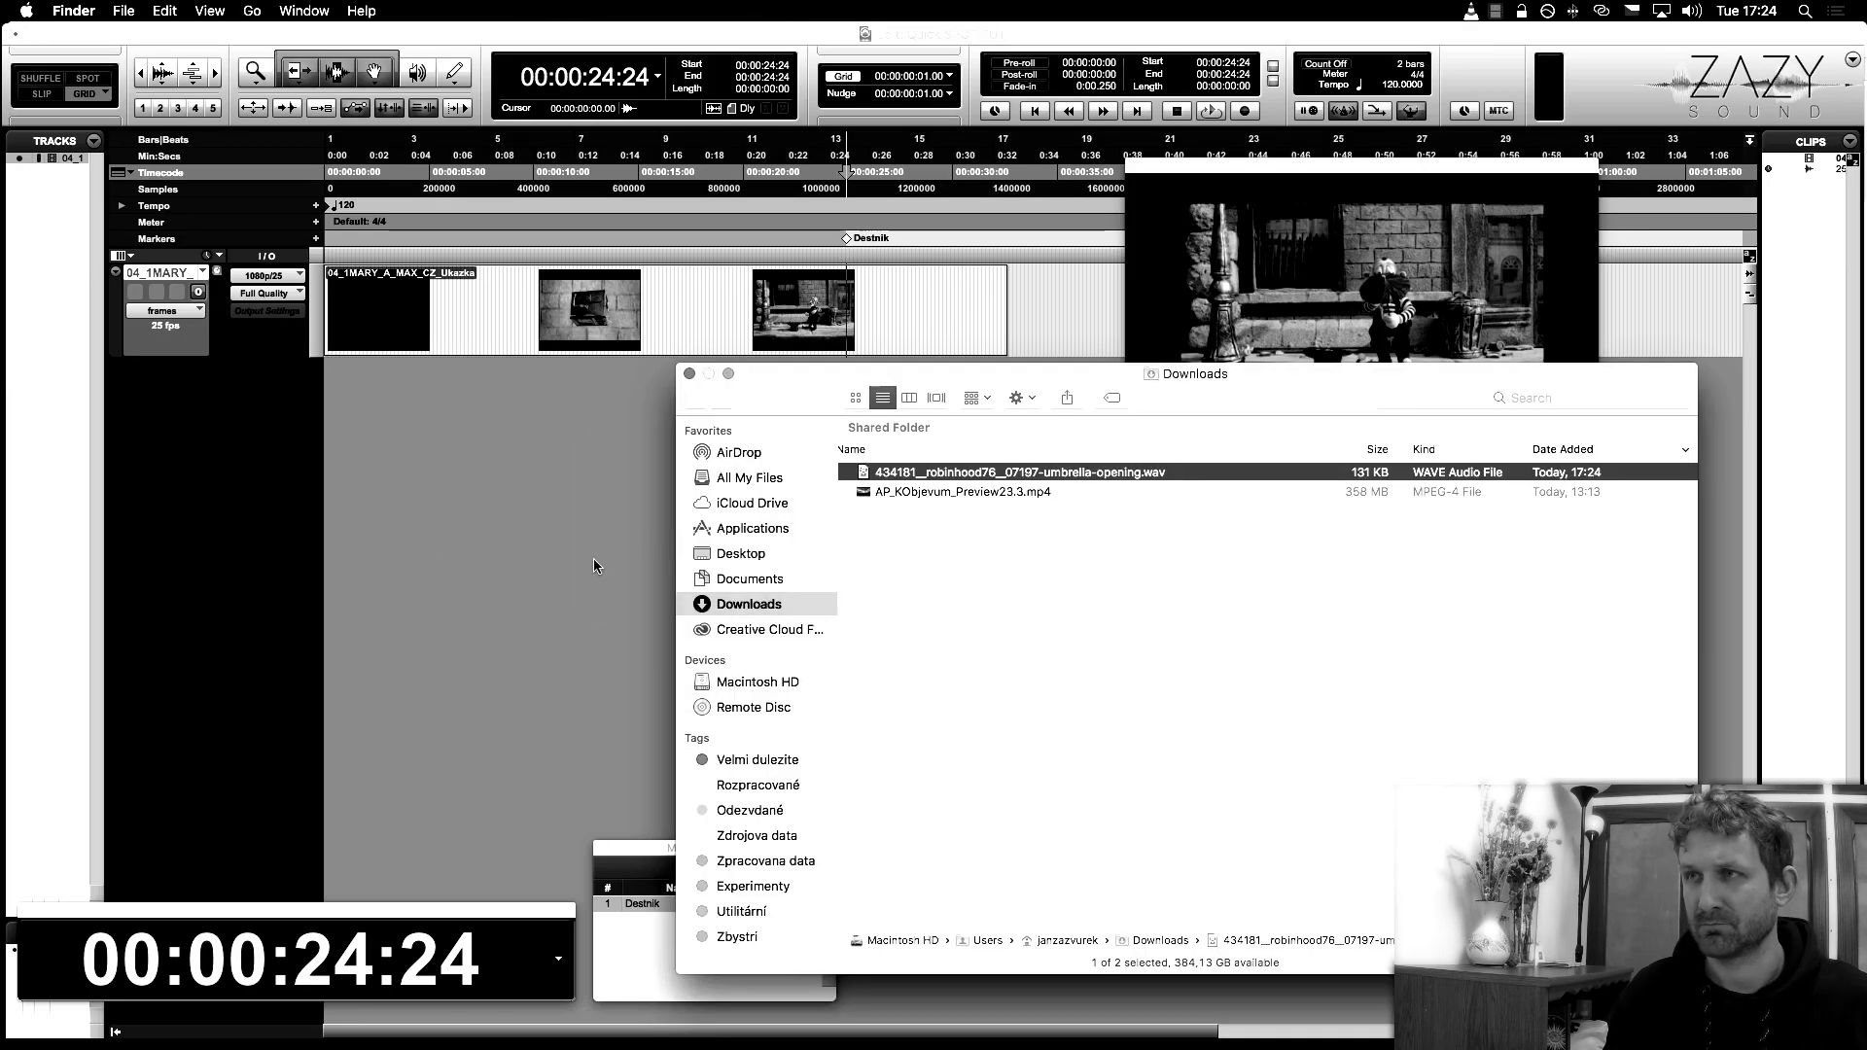
drag(919, 473, 64, 456)
key(Return)
- Rename the new audio track to "Destnik" with the timeline magnified around the umbrella clip
key(t)
key(t)
key(t)
key(t)
key(t)
double_click(160, 367)
text(Destnik)
key(Return)
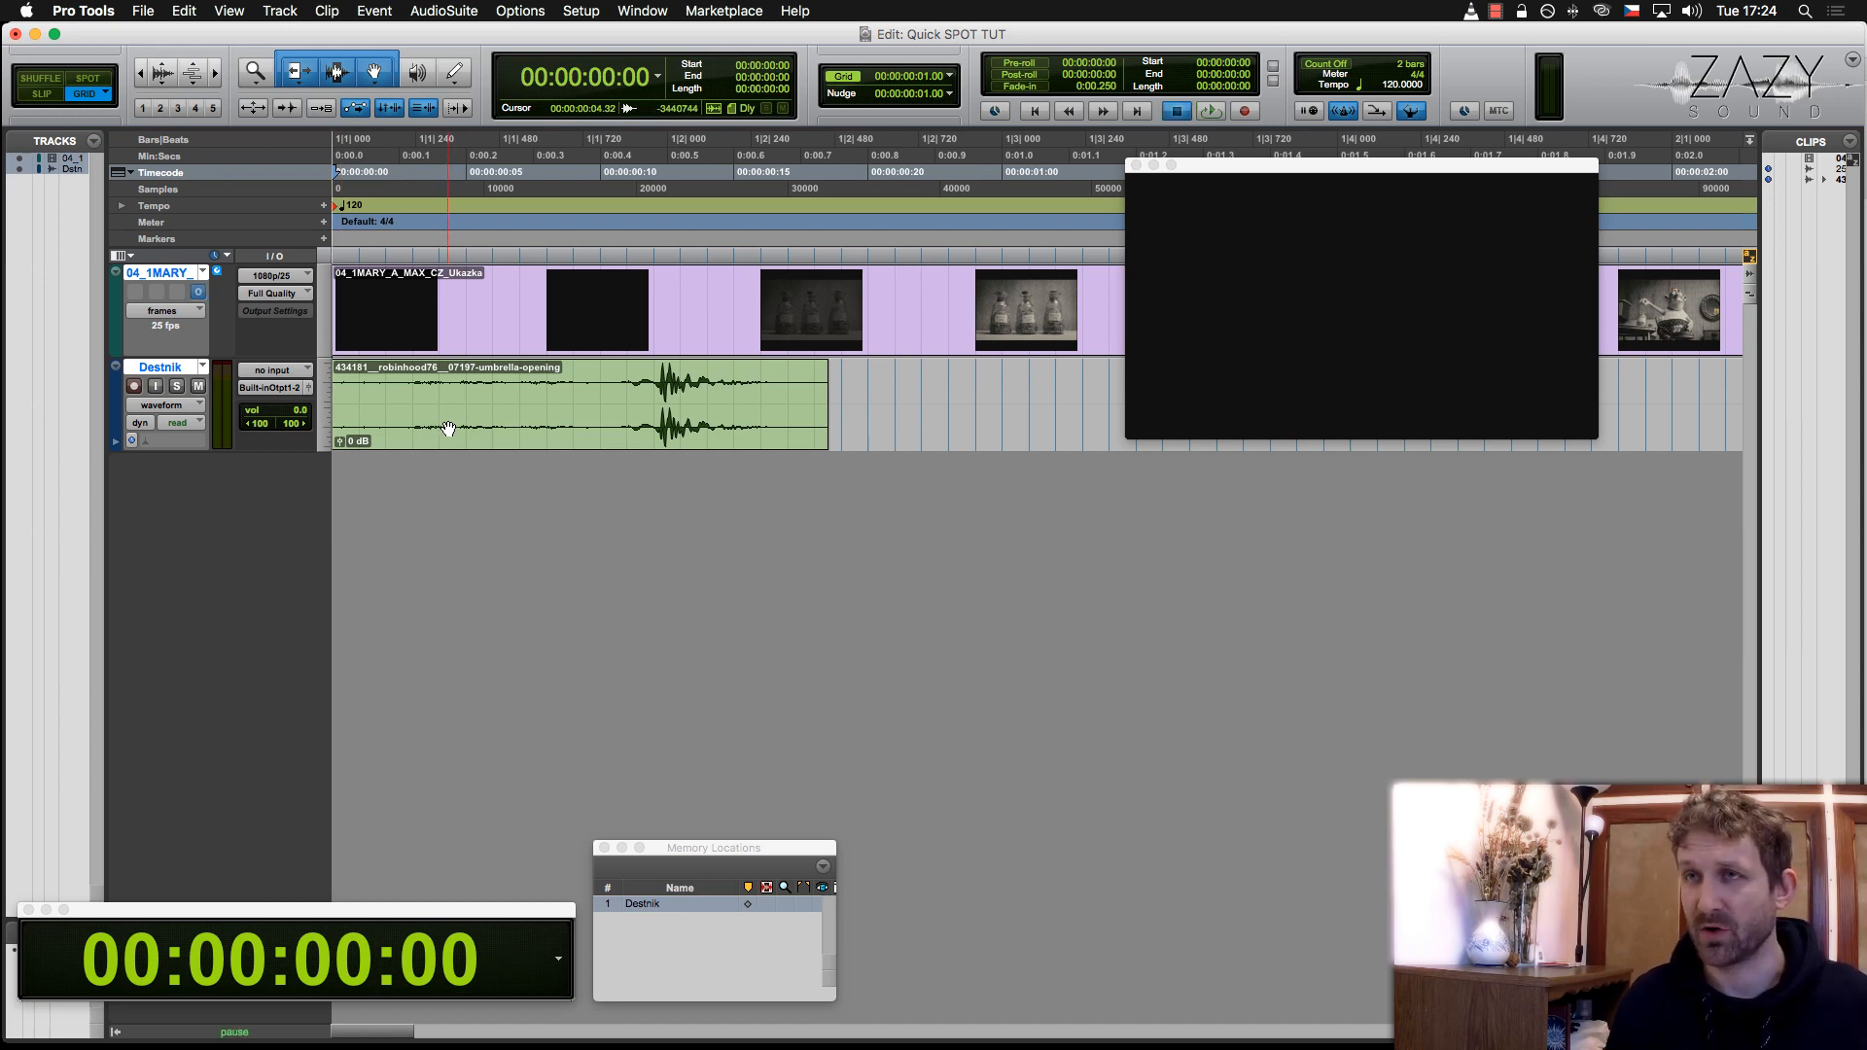
- Audition and scrub the umbrella clip, placing the edit cursor on its main peak at 00:00:00:12
key(space)
key(space)
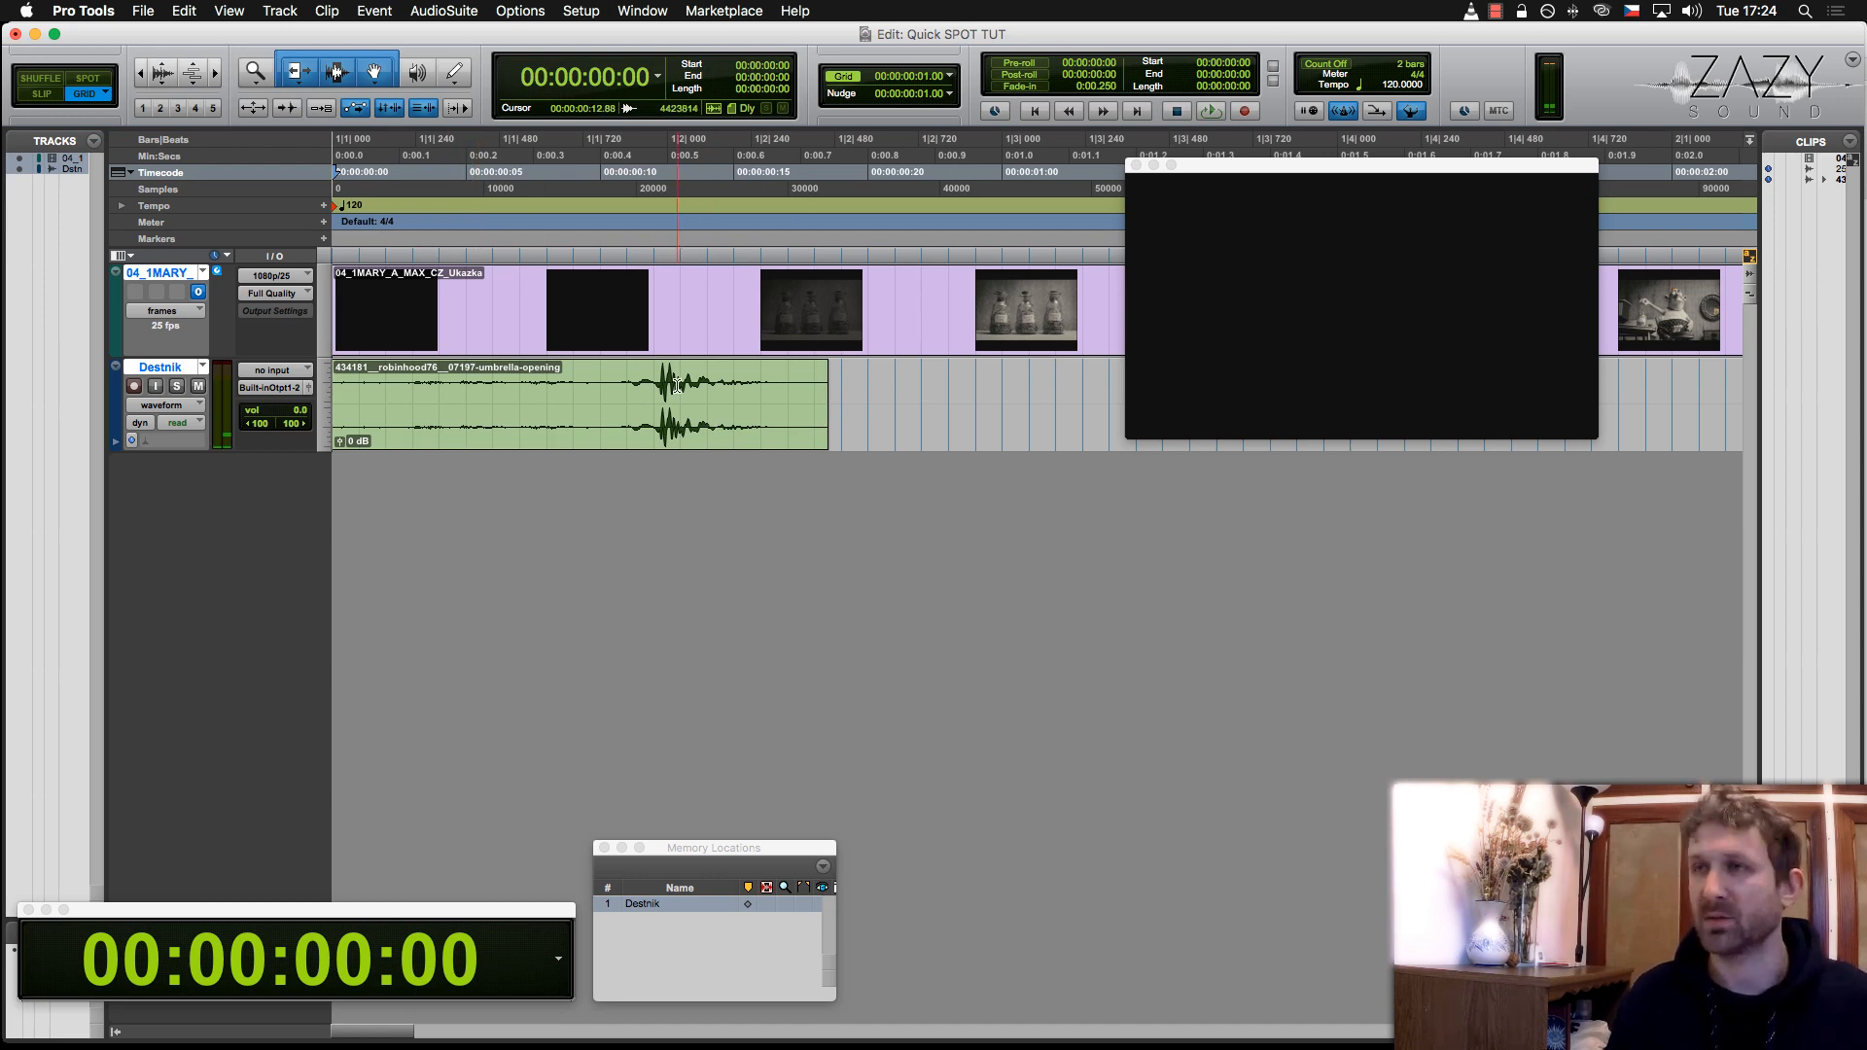
mouse_move(624, 397)
mouse_down()
mouse_move(711, 397)
mouse_move(604, 397)
mouse_move(659, 397)
mouse_up()
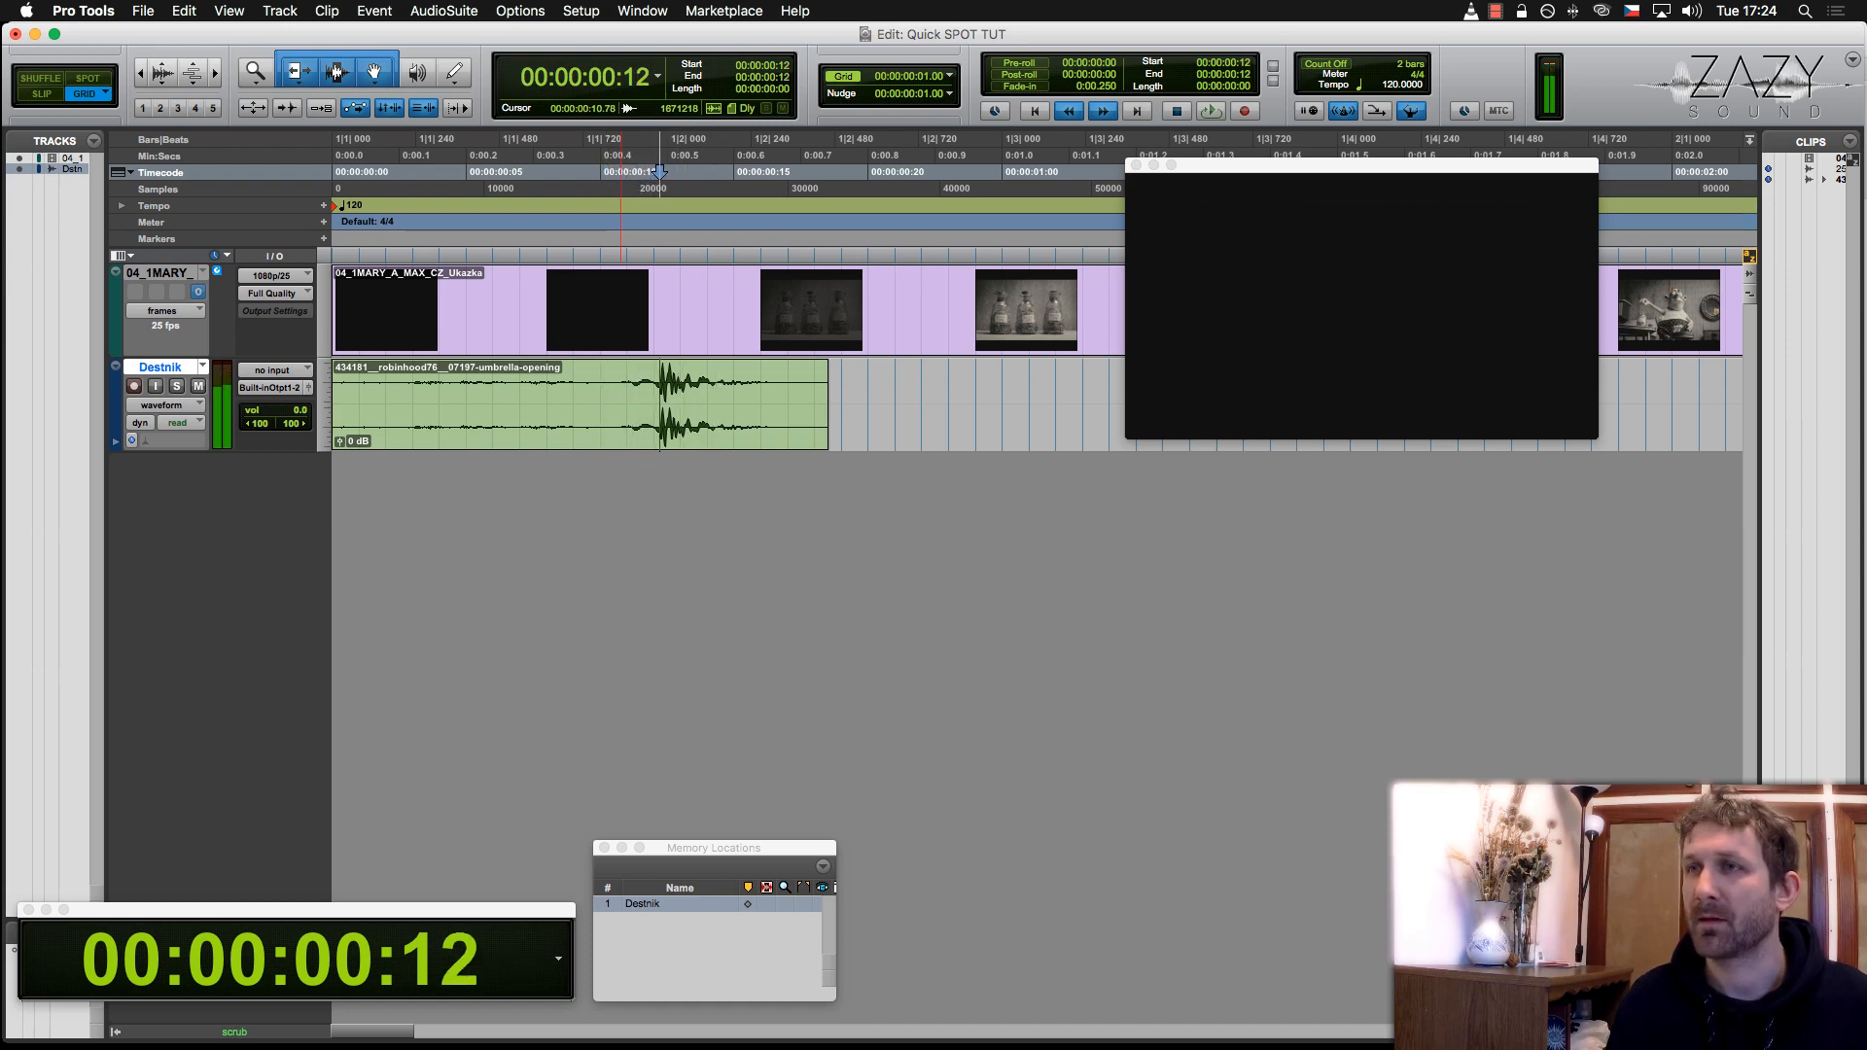
key(space)
key(space)
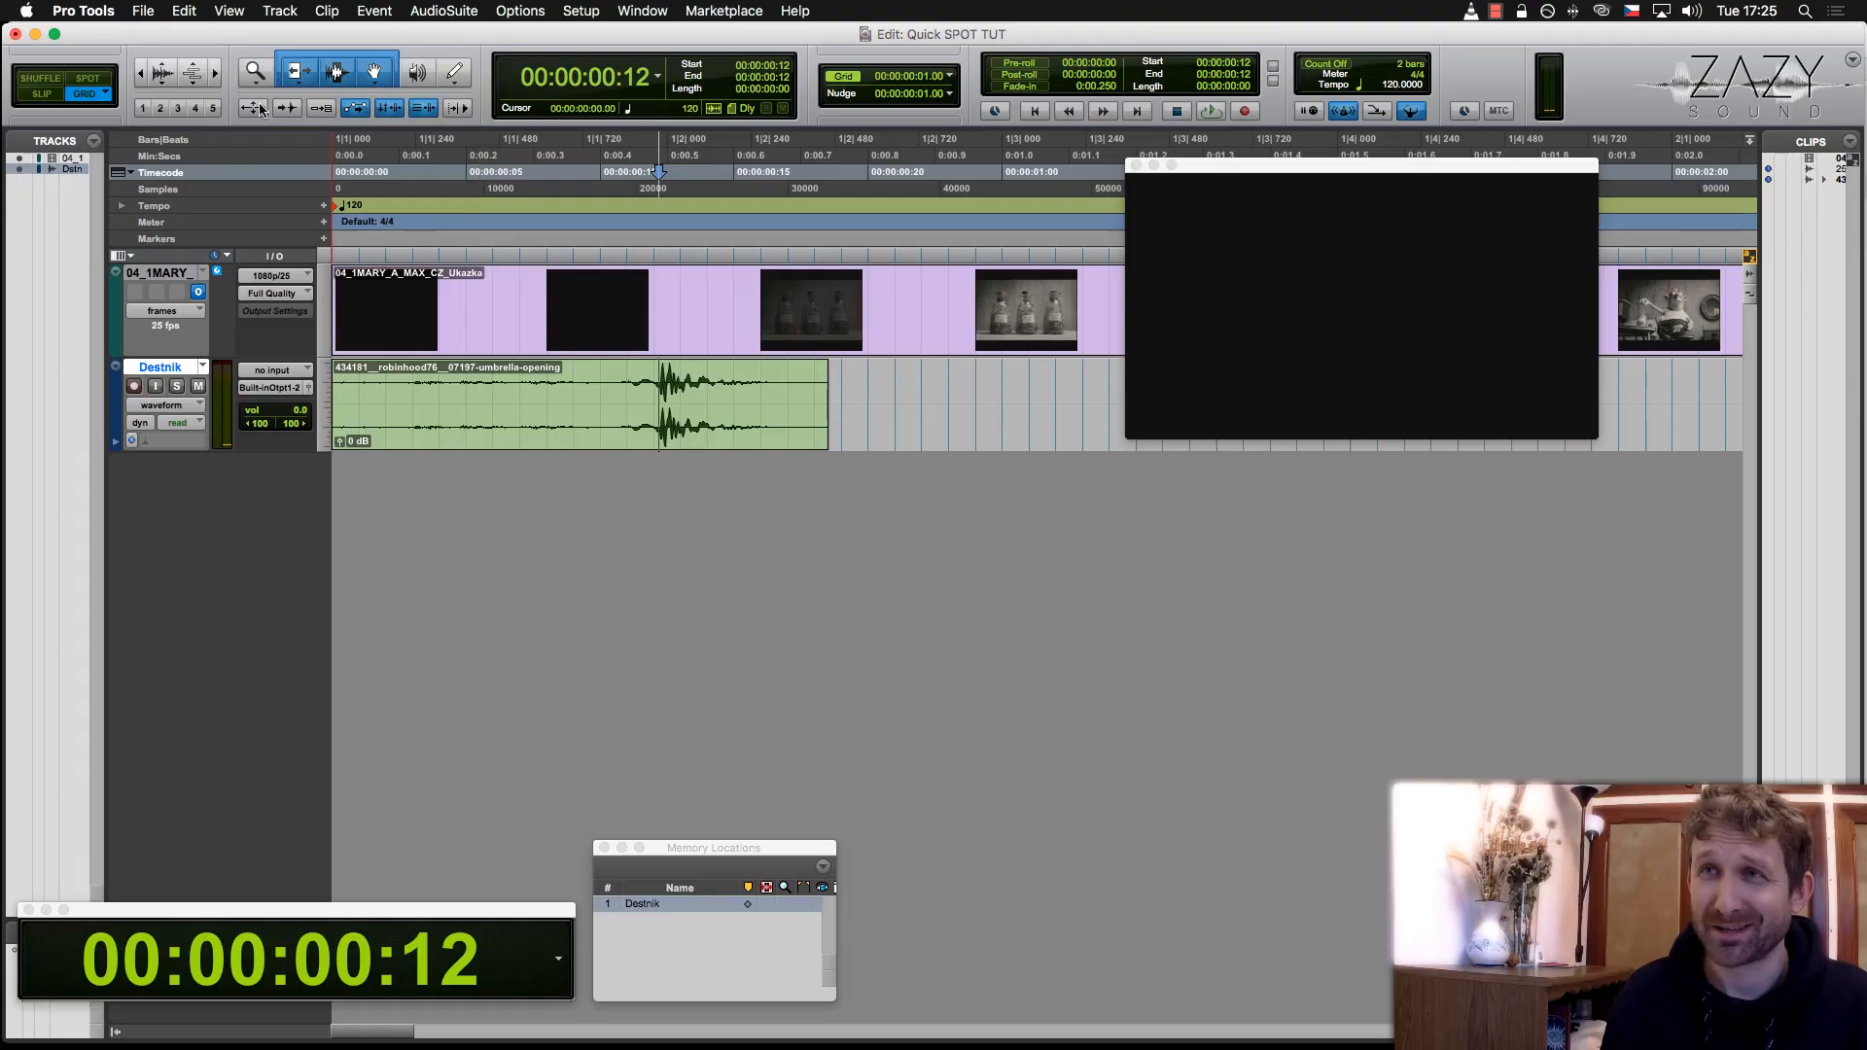
- Use Tab to Transient to set the cursor on the umbrella clip's main transient, audition it and identify a sync point there
click(609, 394)
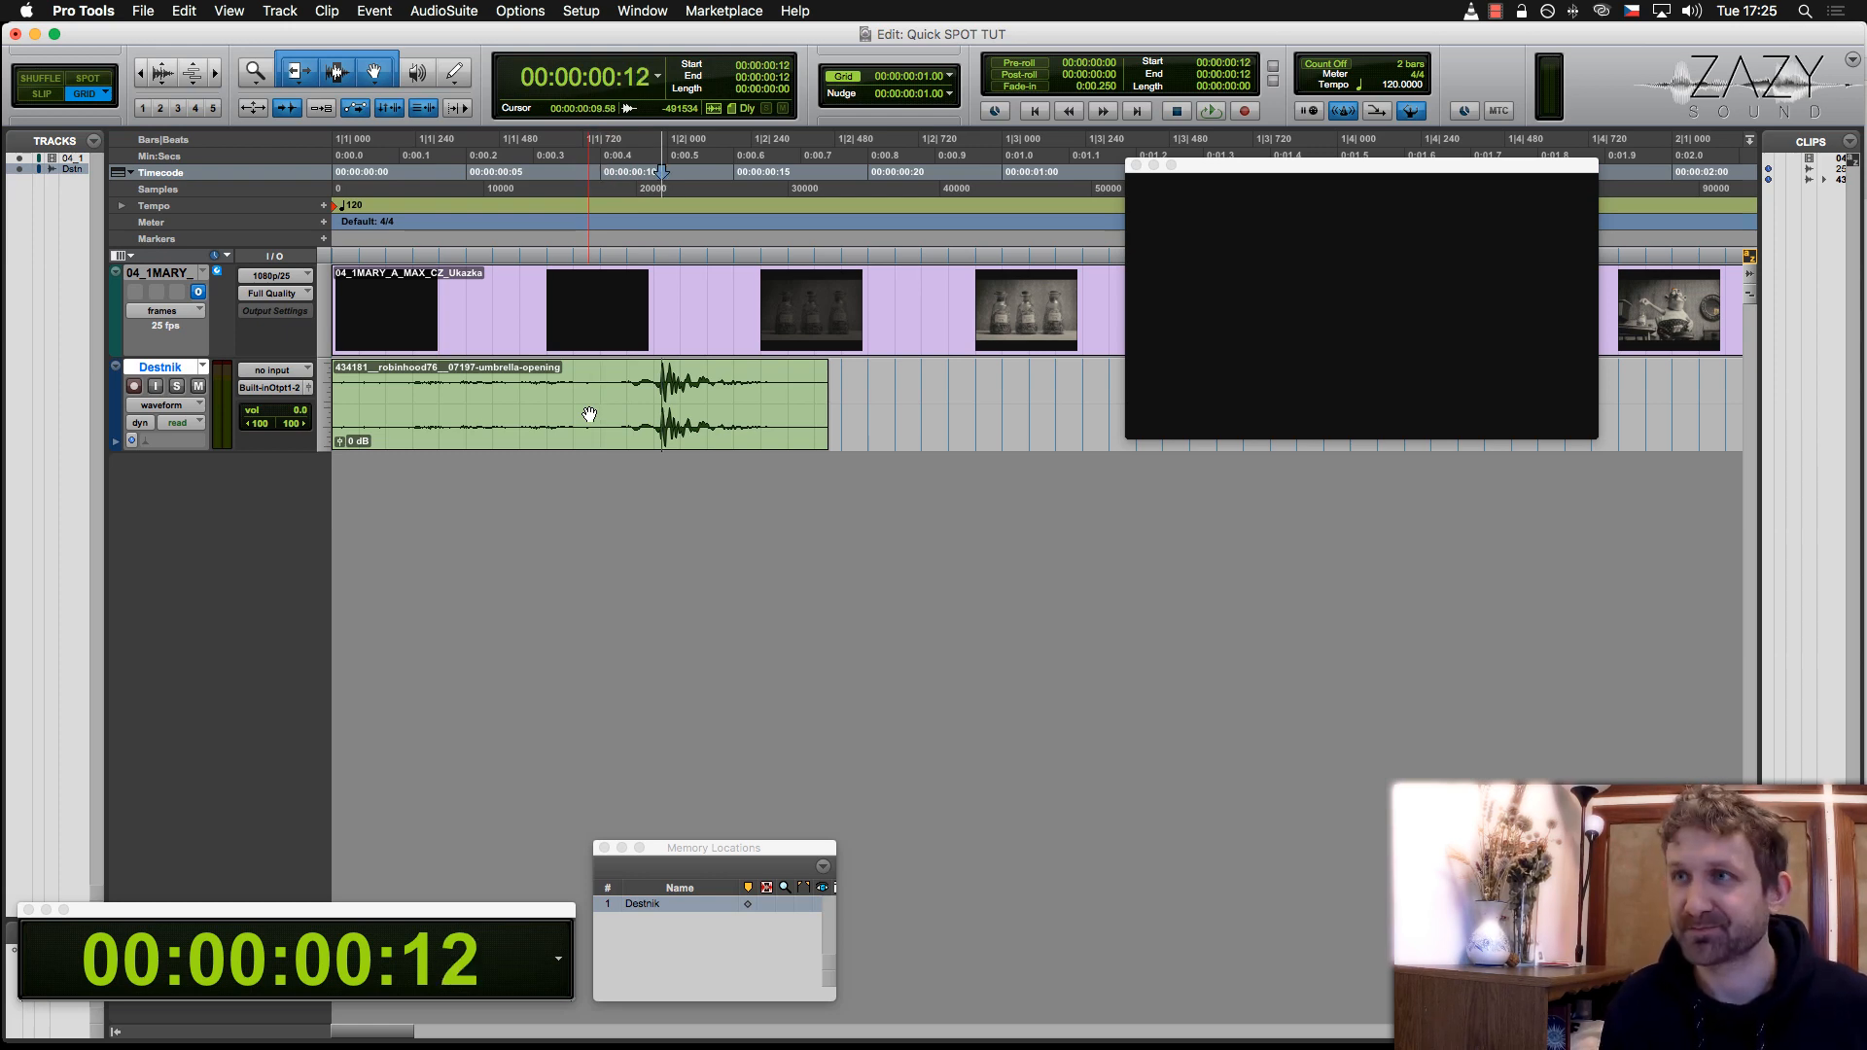
key(space)
key(space)
key(space)
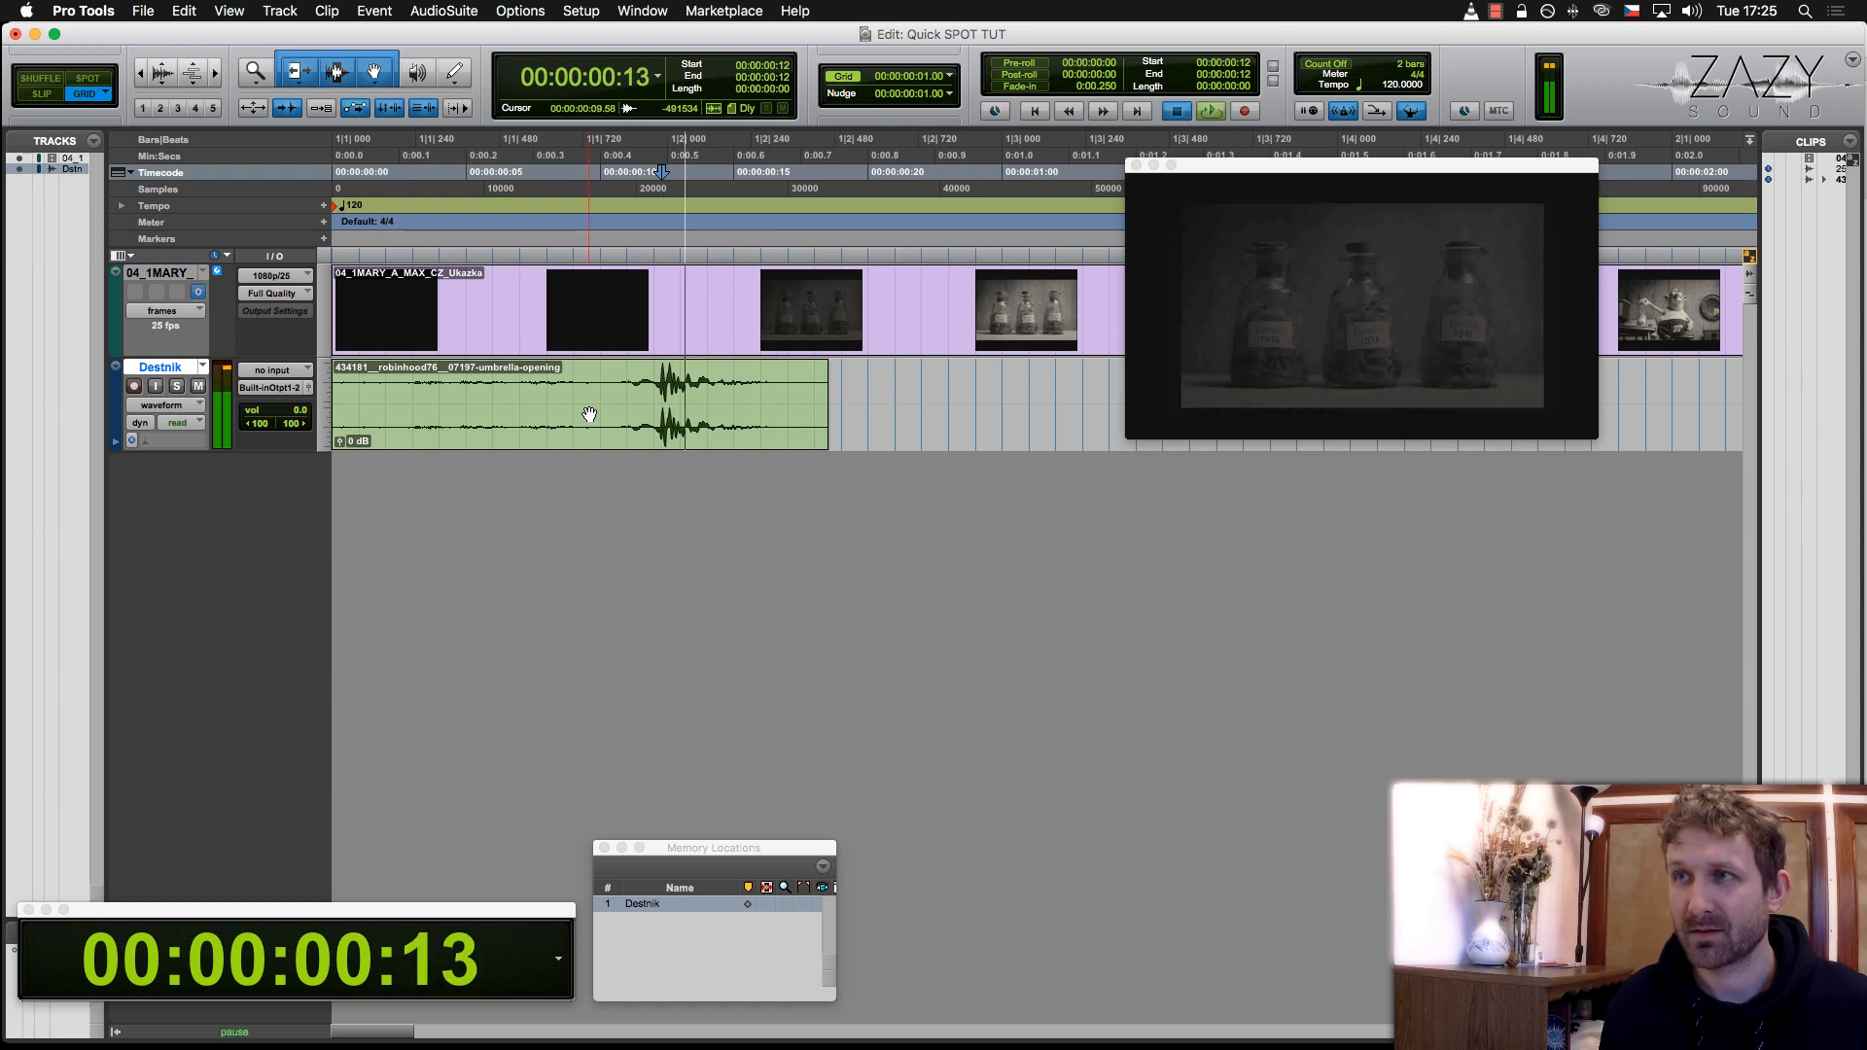
key(space)
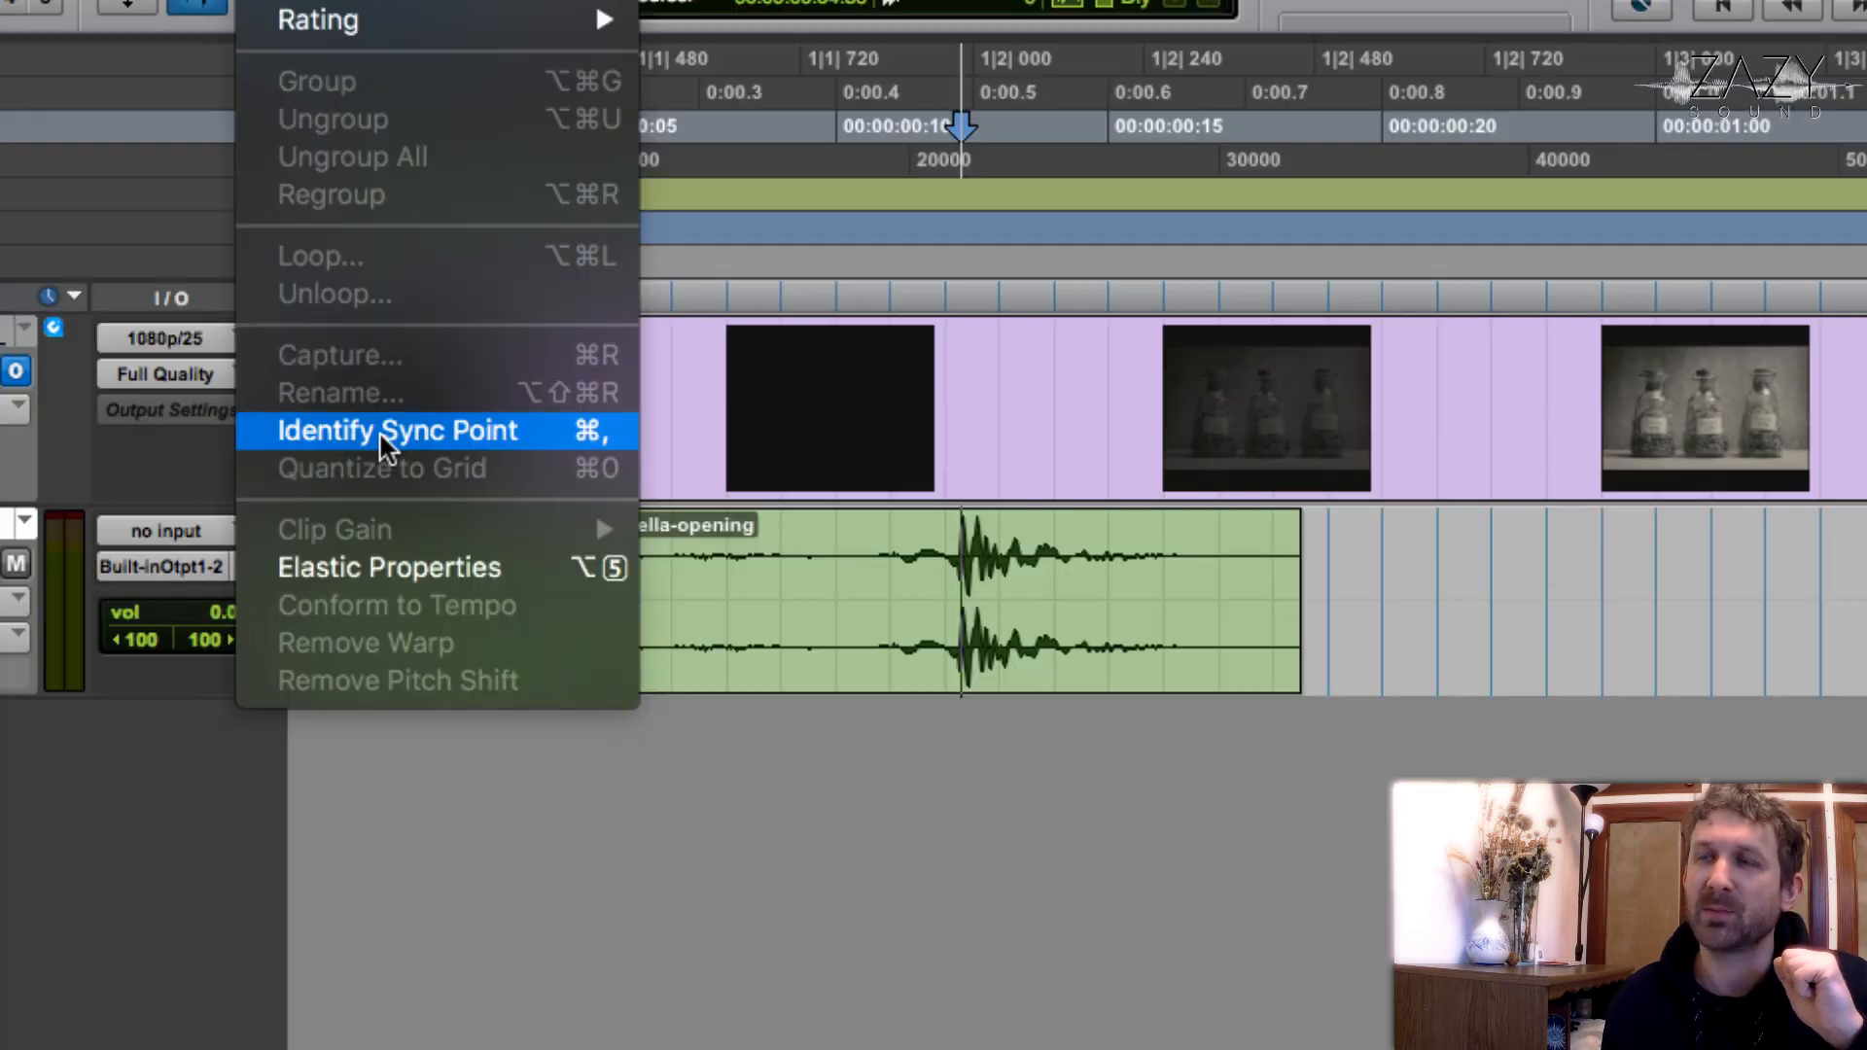
click(378, 331)
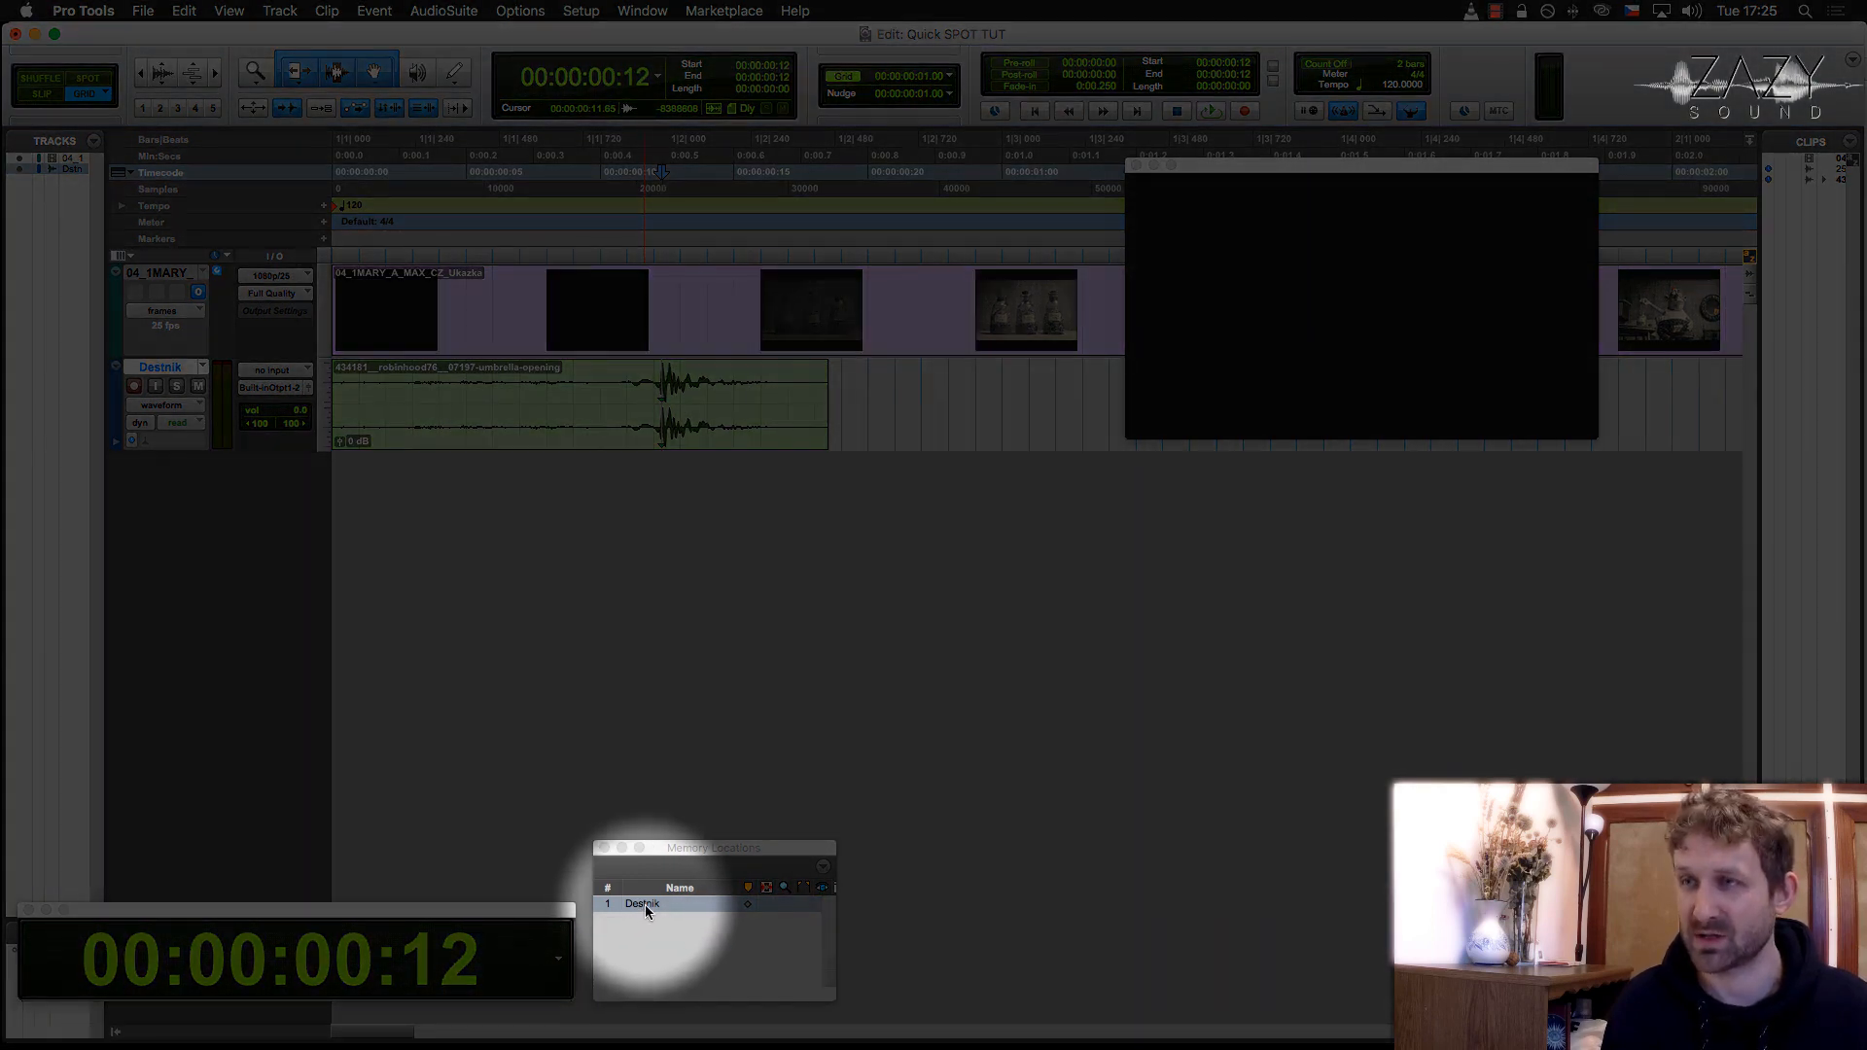
- Recall the Destnik marker, snap the umbrella clip's sync point to it and play the result against the picture
click(645, 905)
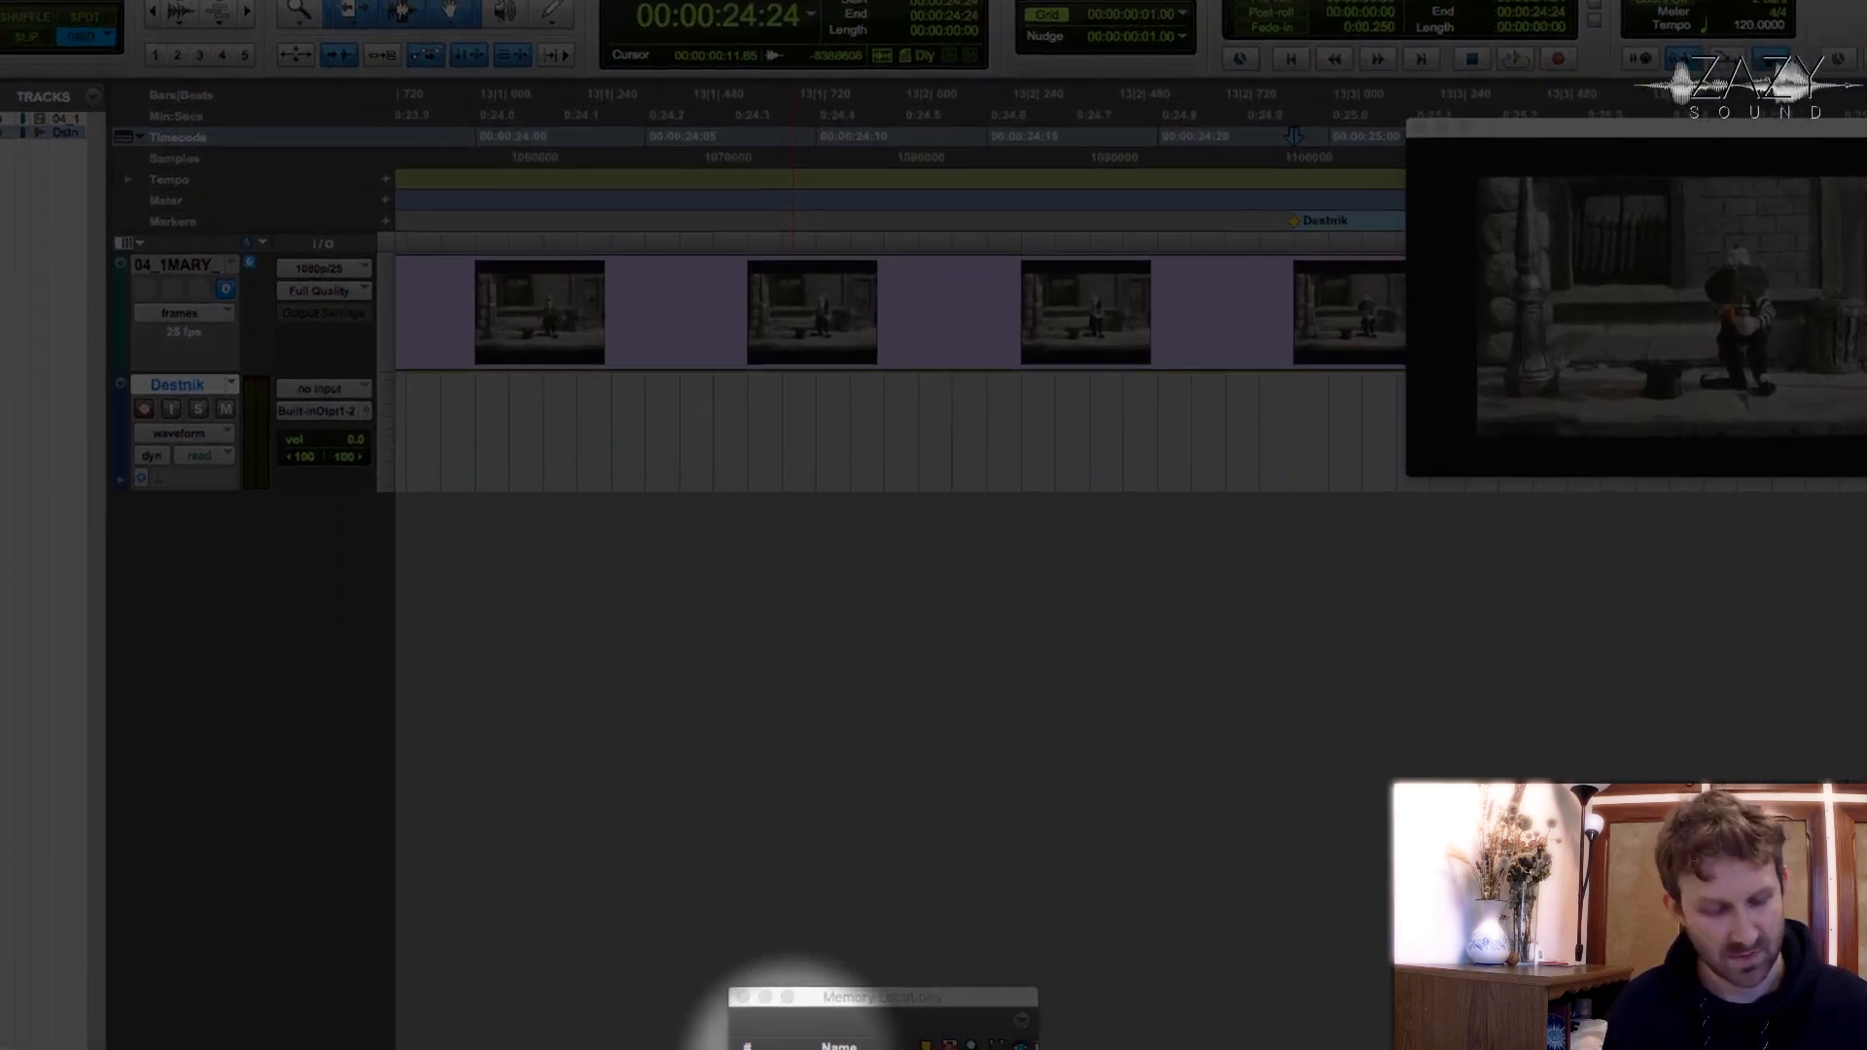
key(r)
key(r)
key(r)
key(r)
key(r)
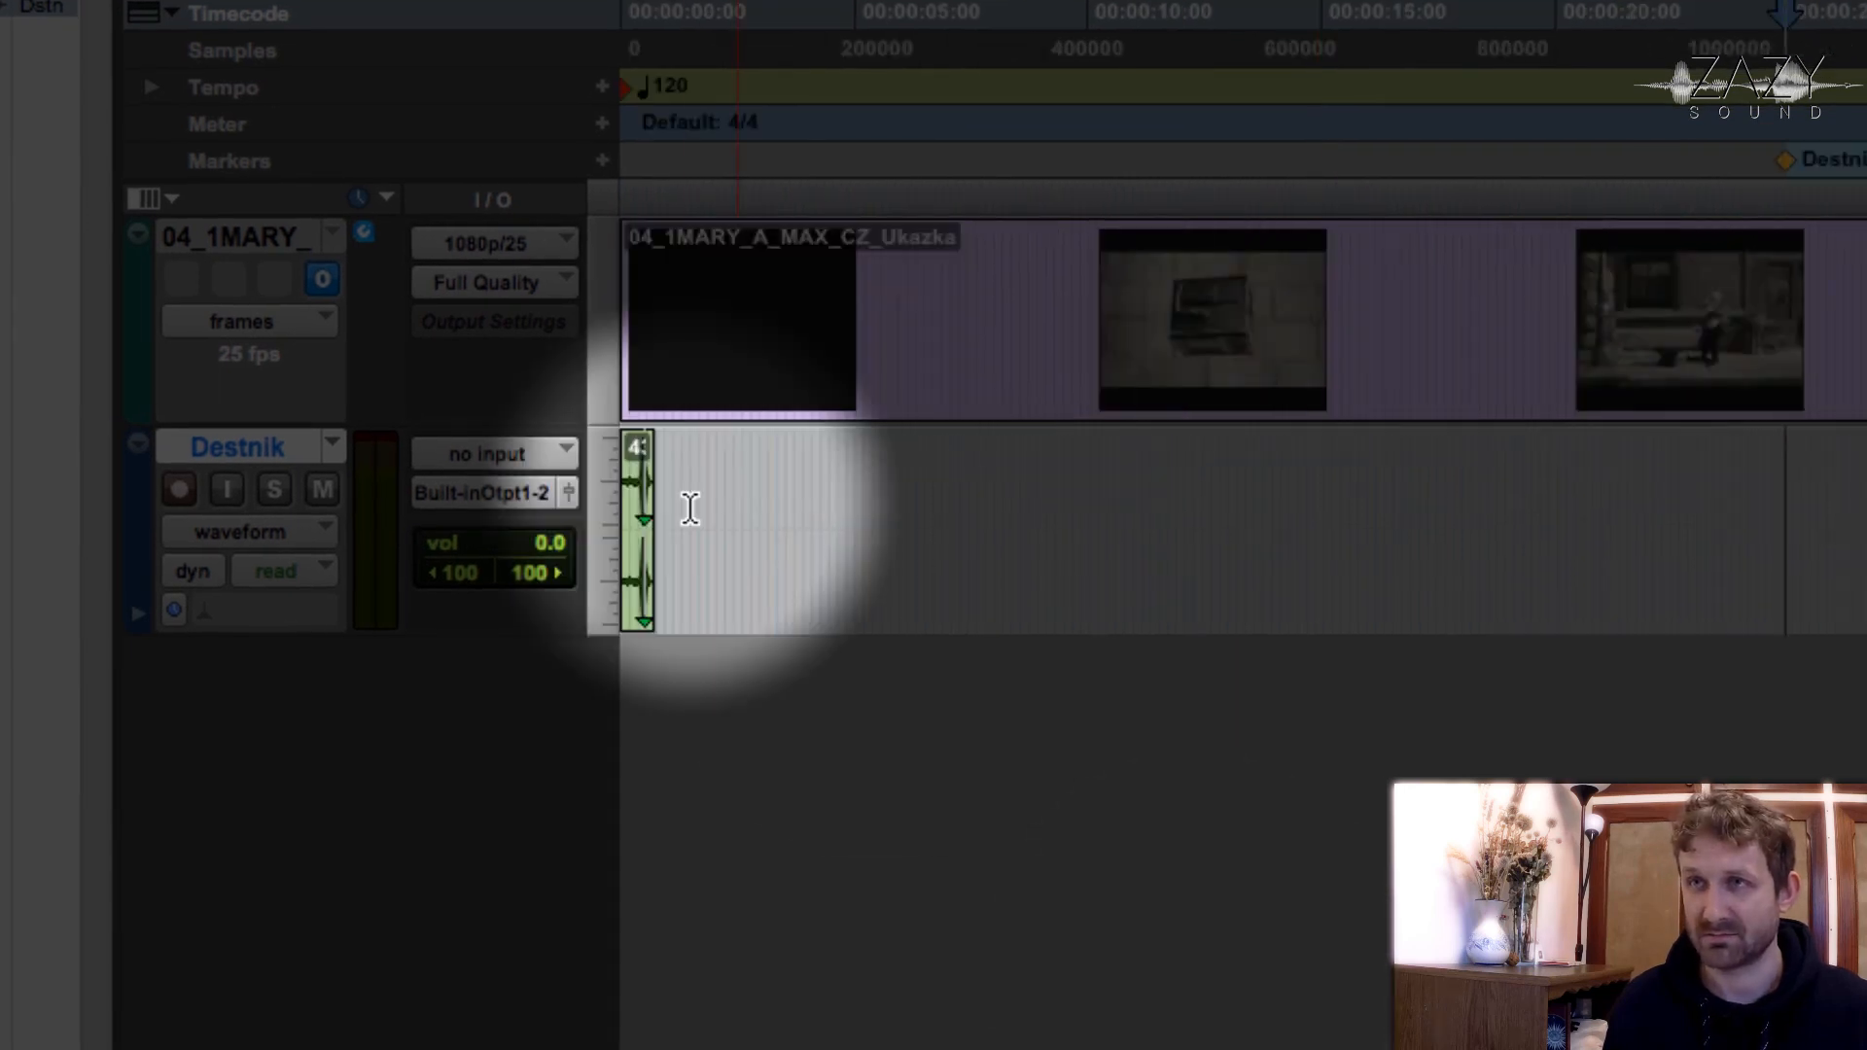
key(ctrl+shift)
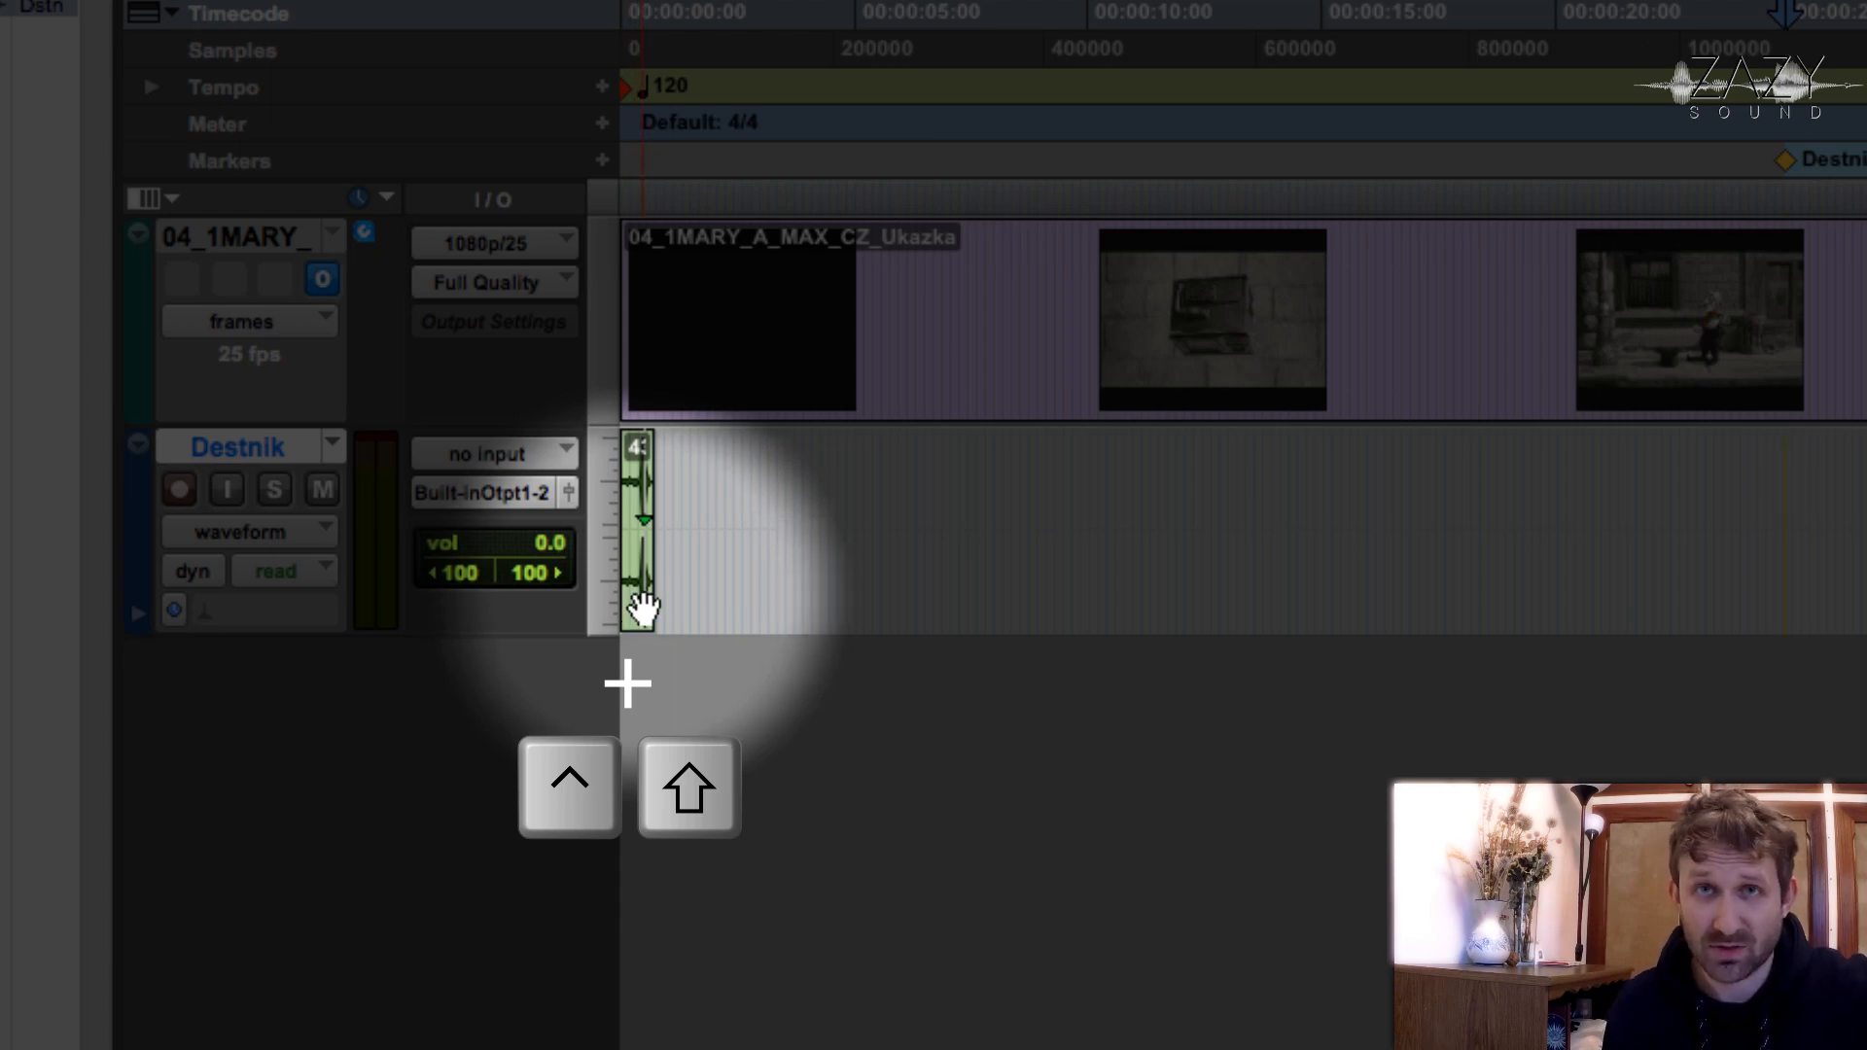
ctrl+shift+click(640, 605)
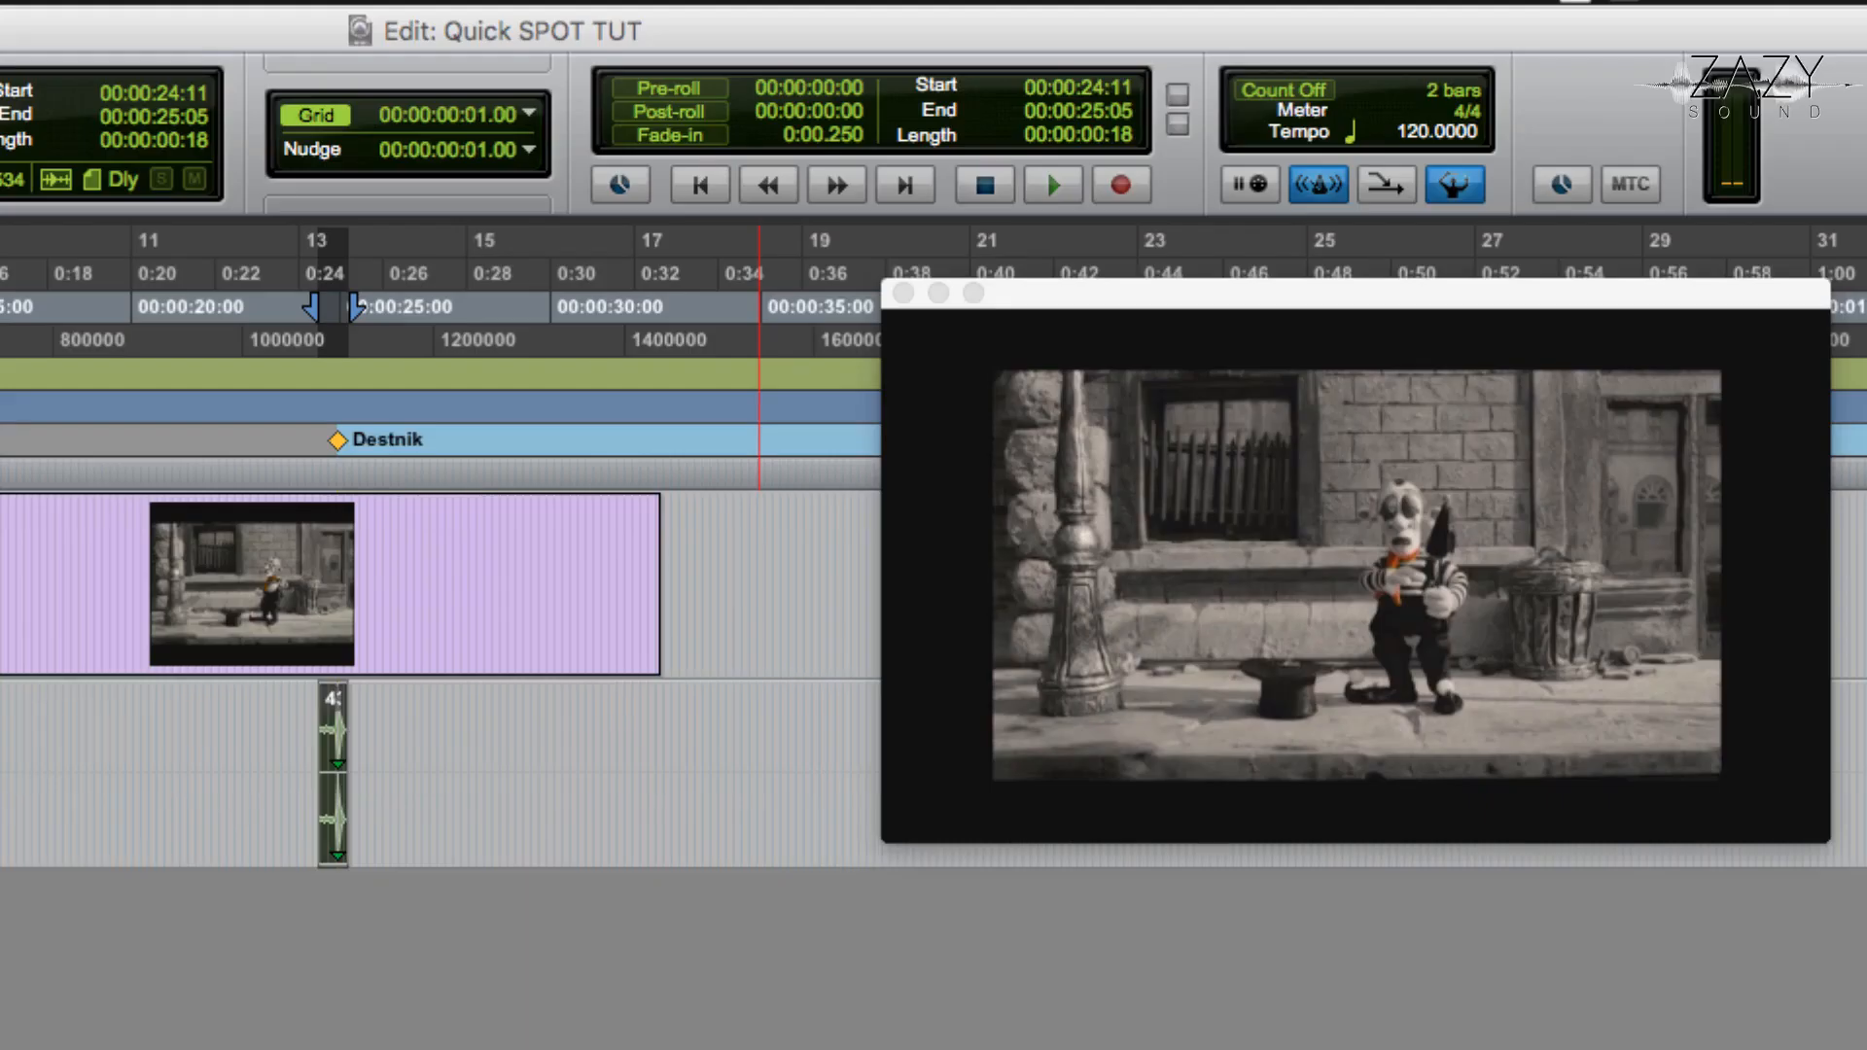
key(space)
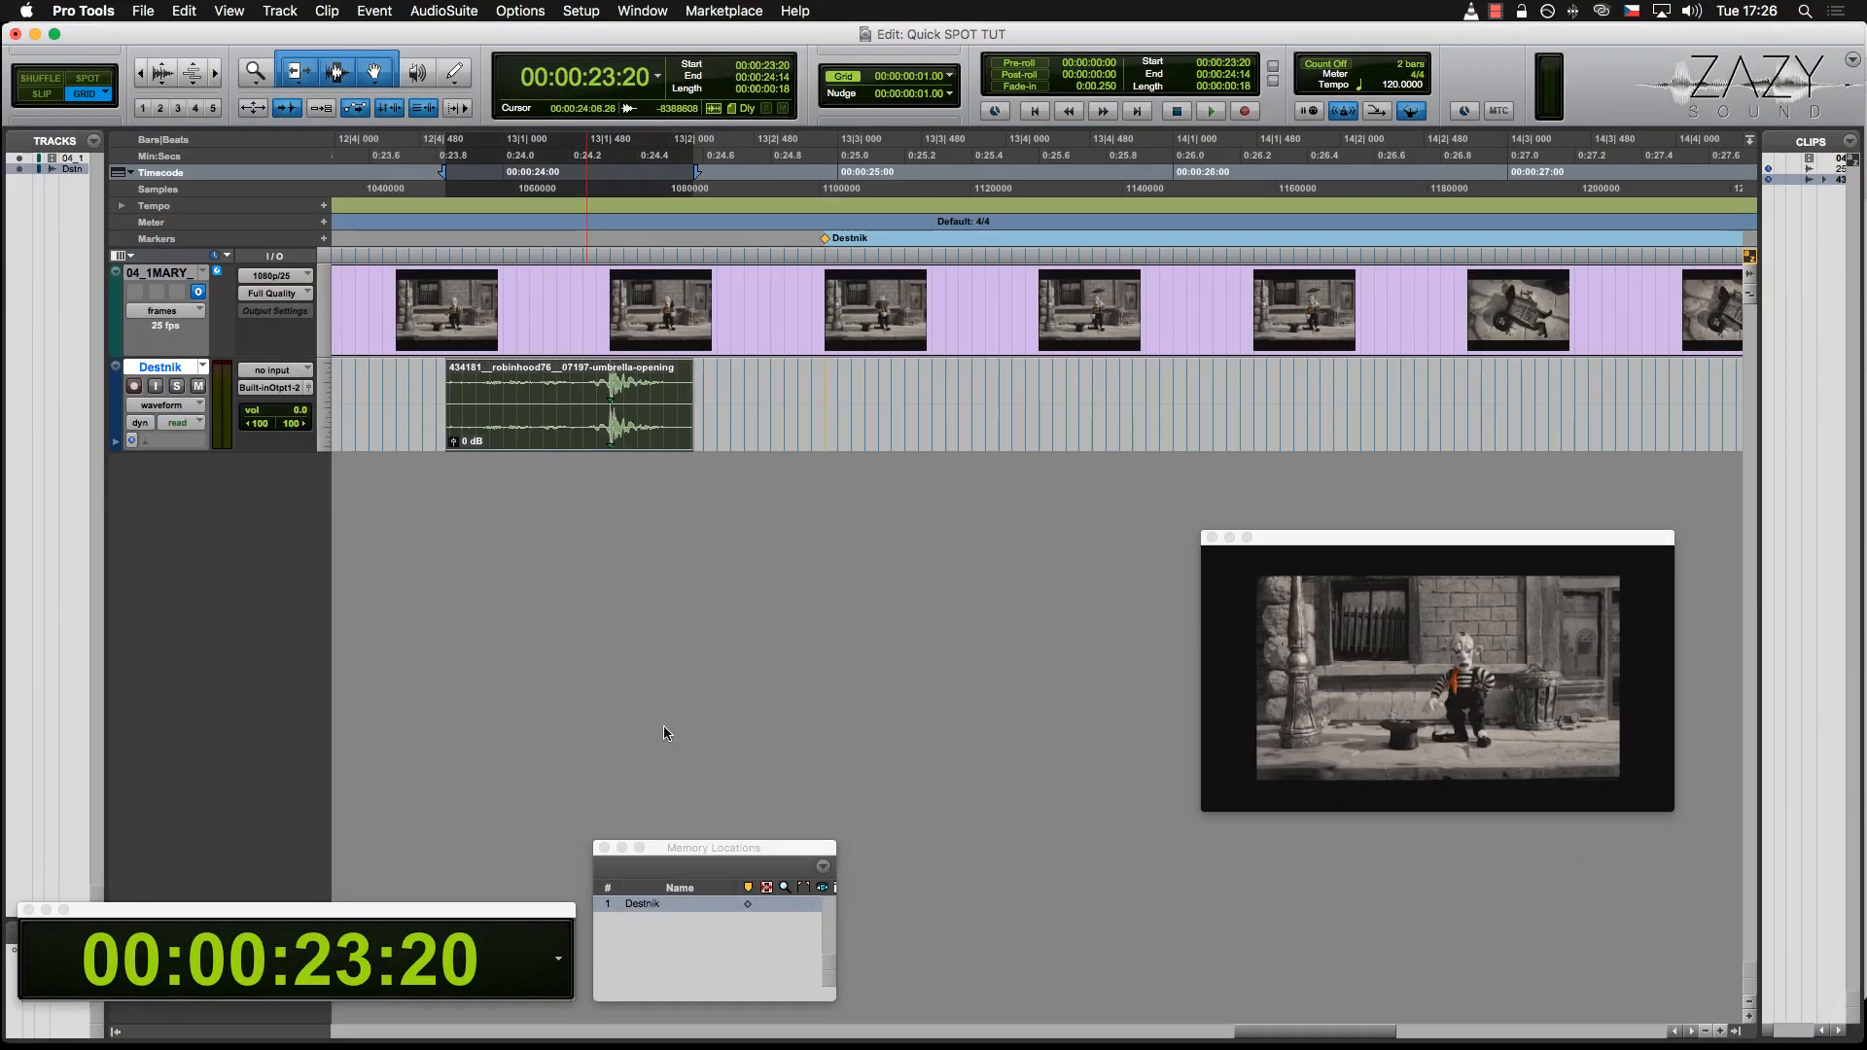
- Try snapping the umbrella clip's start, and separately its end, to the Destnik marker
click(642, 905)
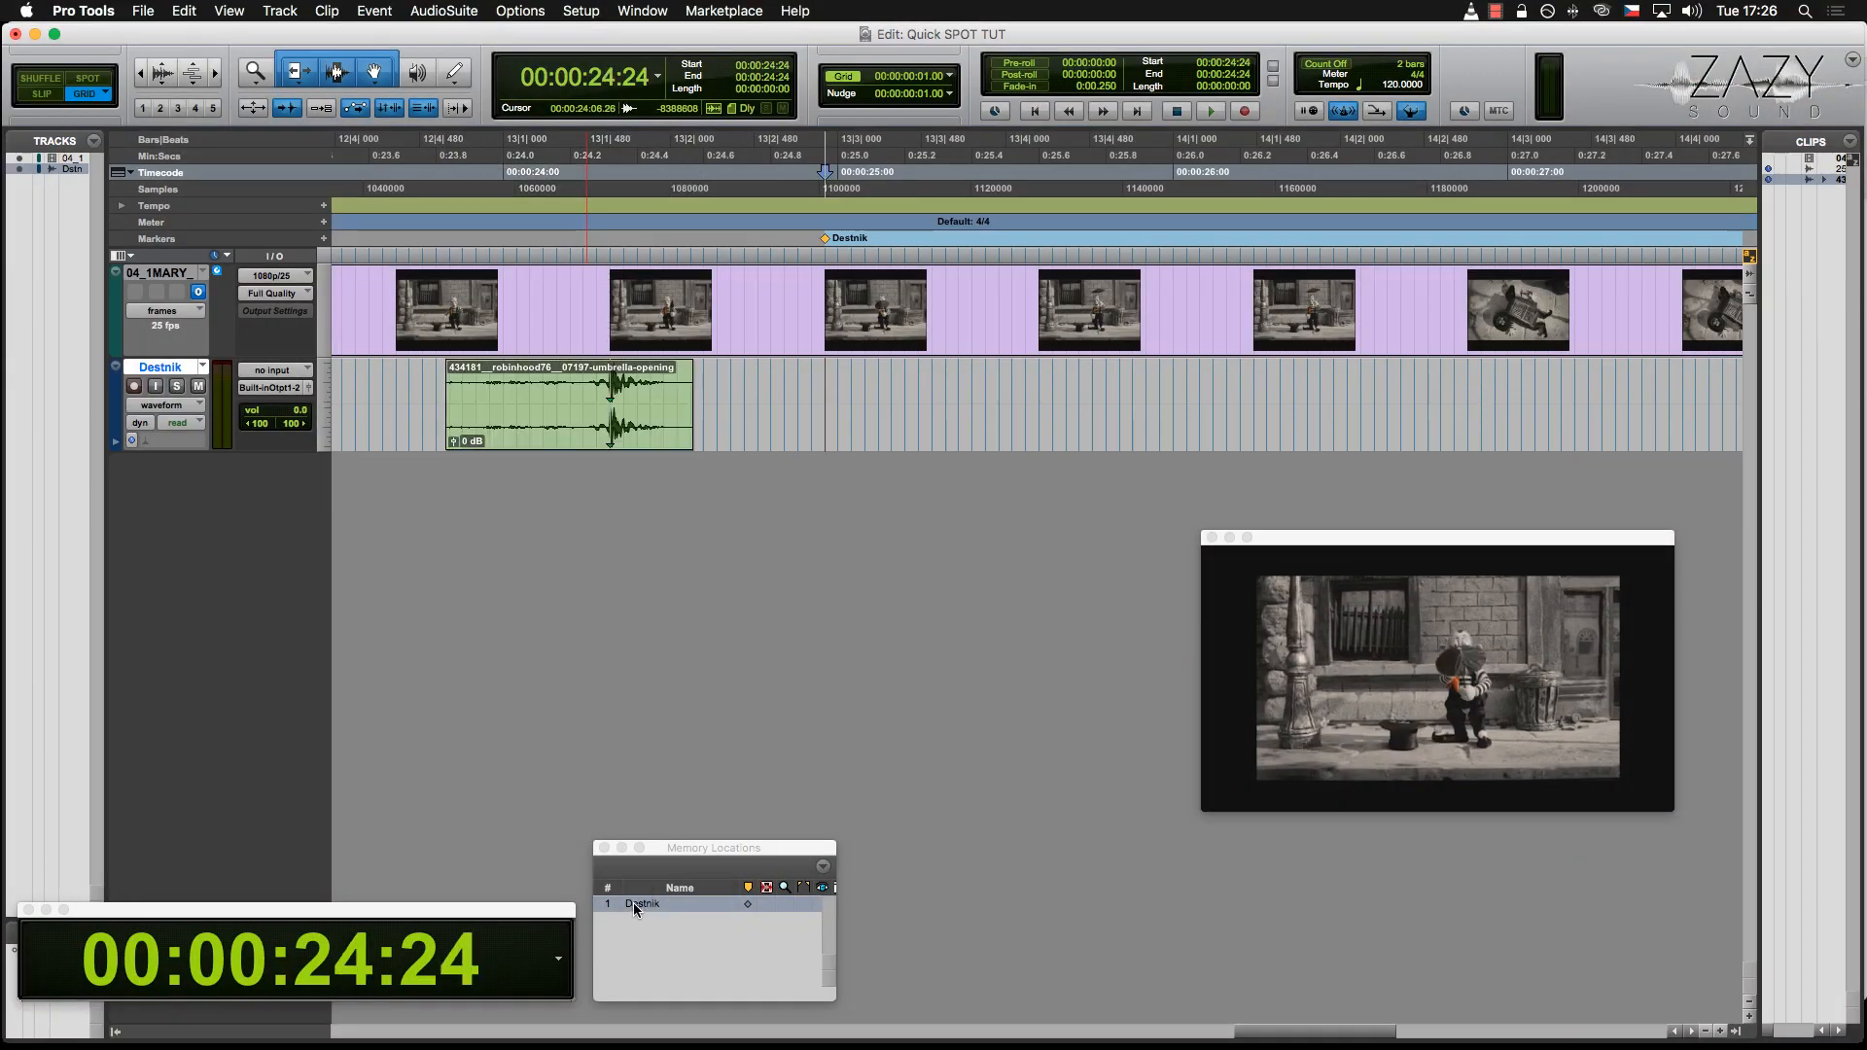
ctrl+click(567, 426)
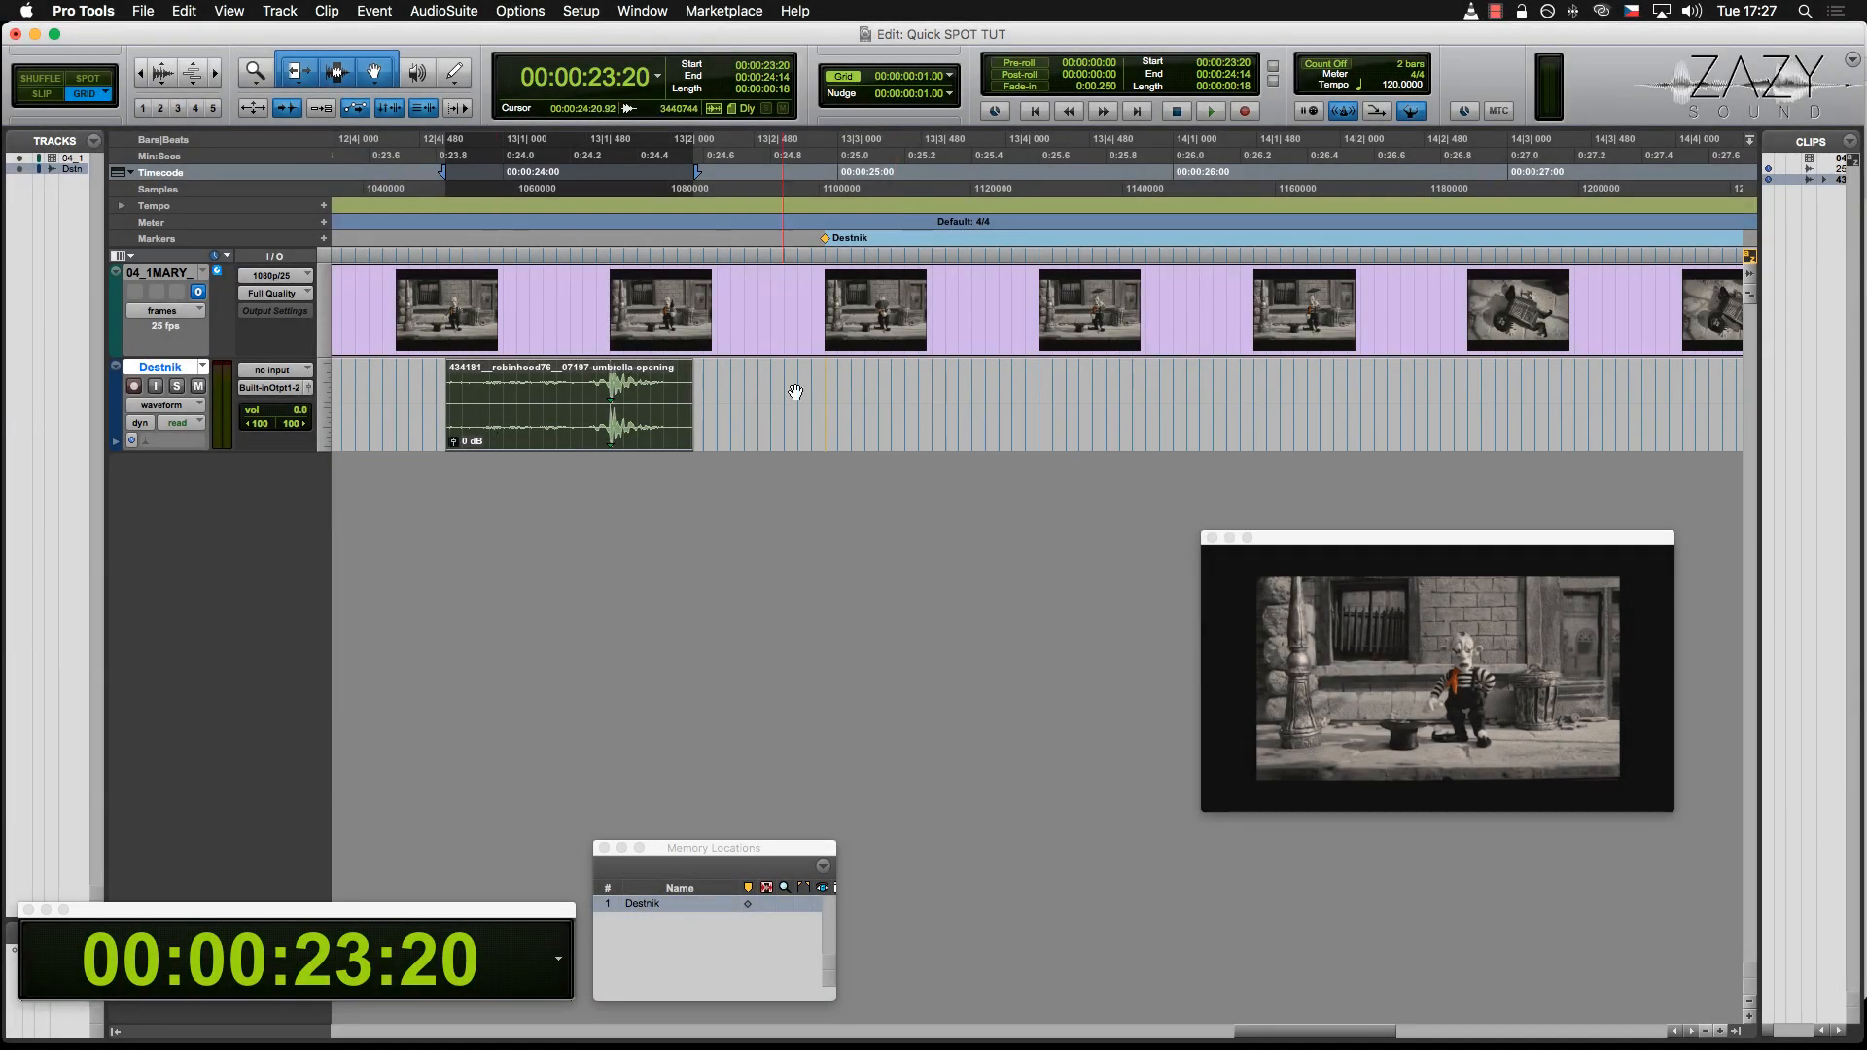
click(660, 903)
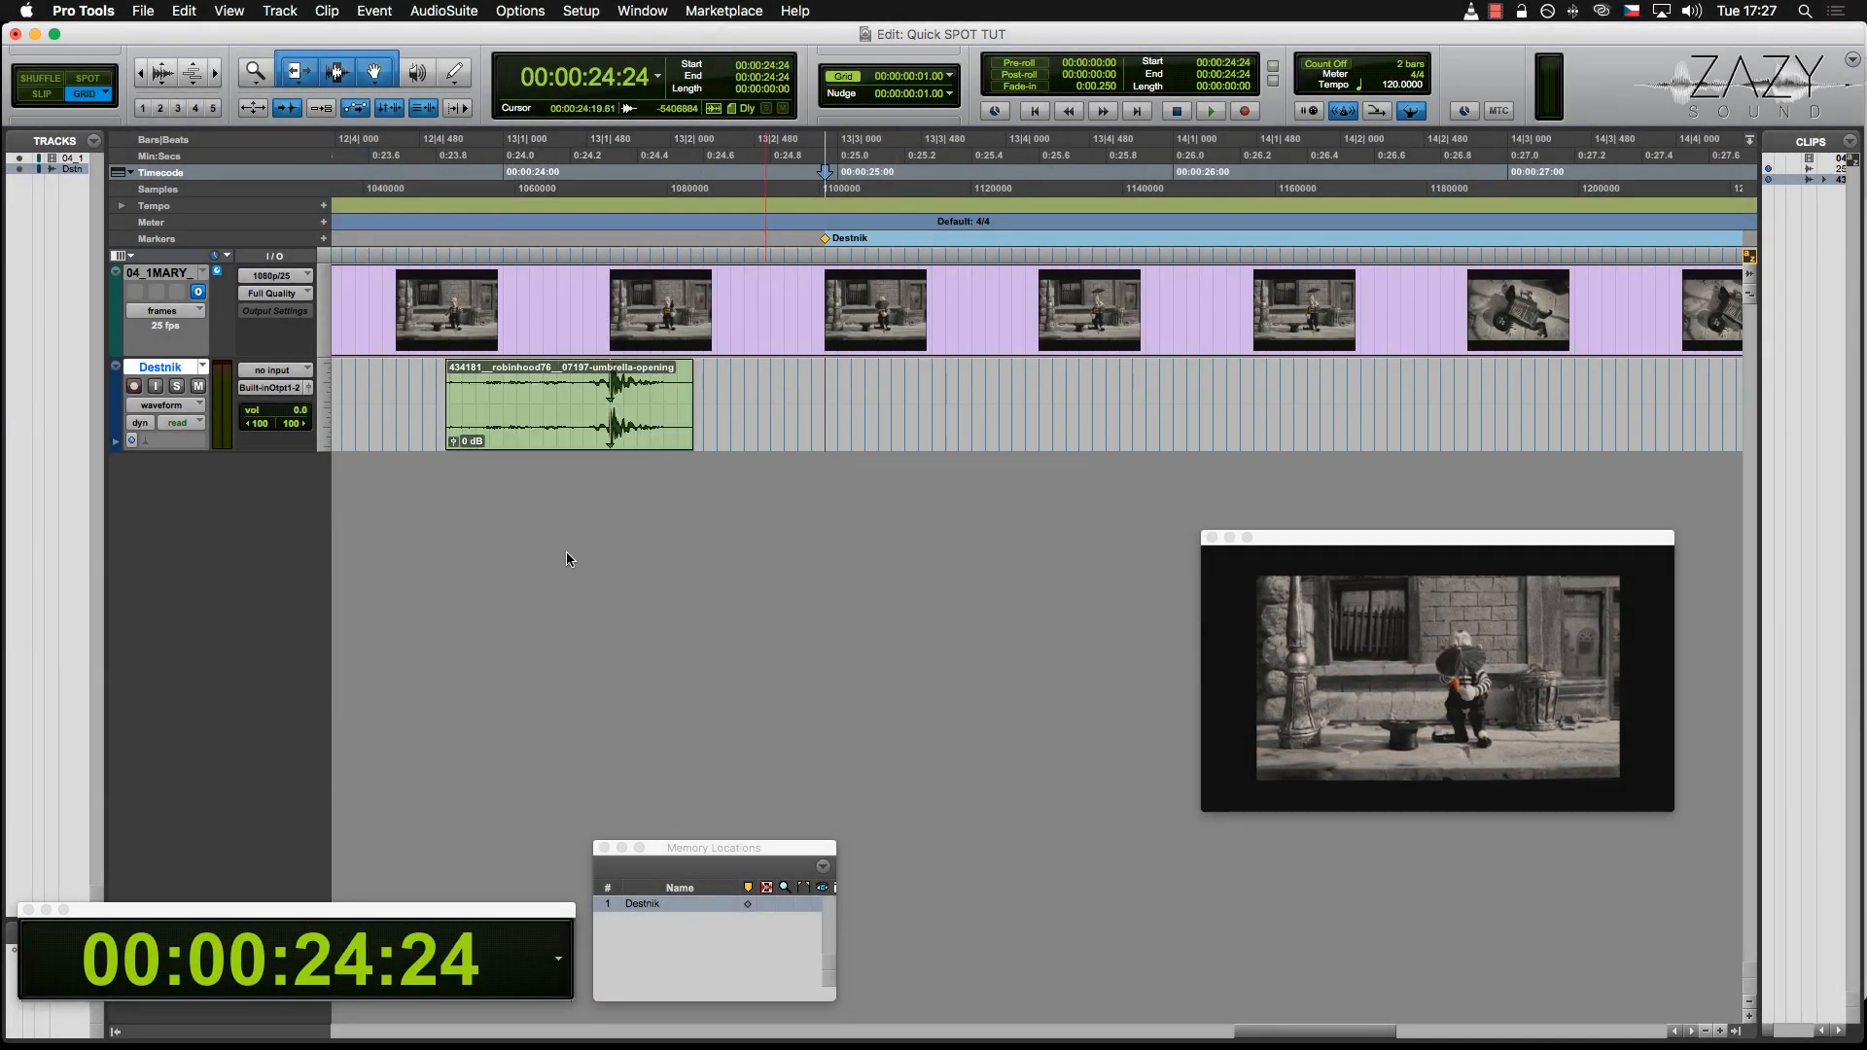
ctrl+super+click(567, 429)
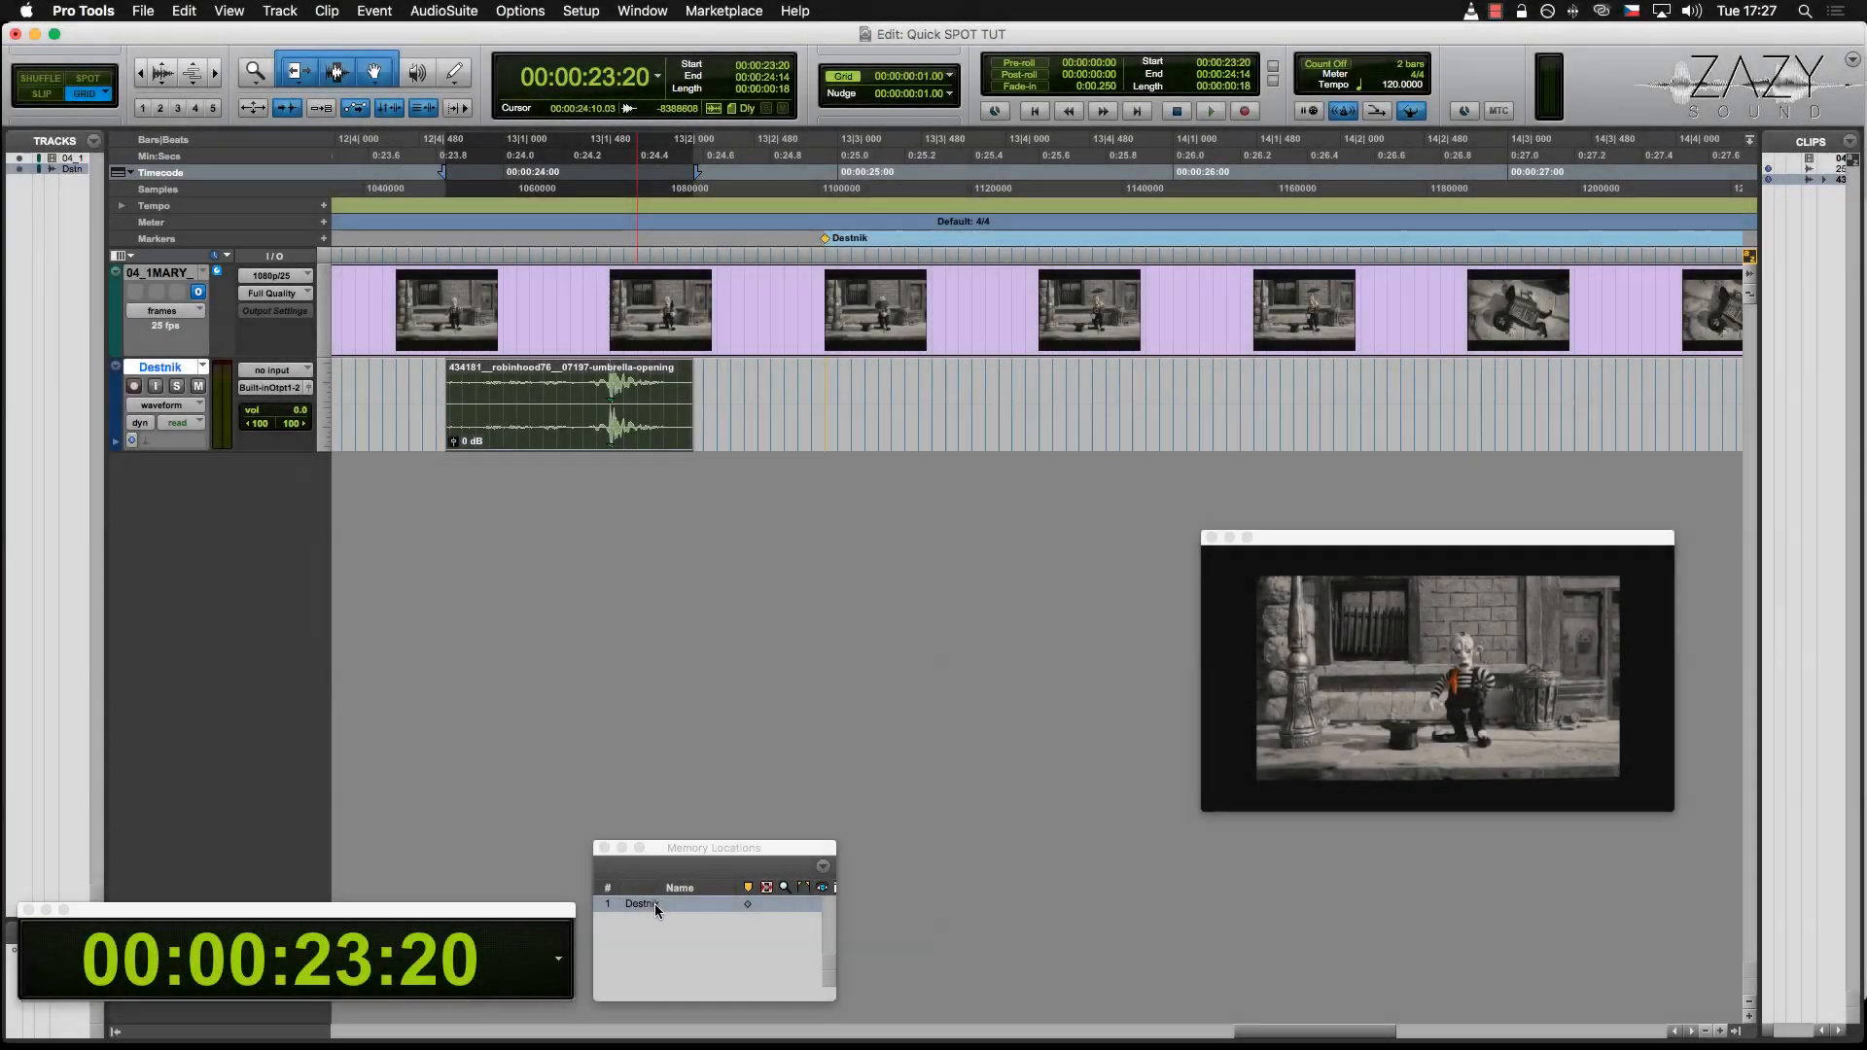
- Try aligning the clip's sync point with the Destnik marker, once by moving and once by copying, undoing each attempt
click(655, 904)
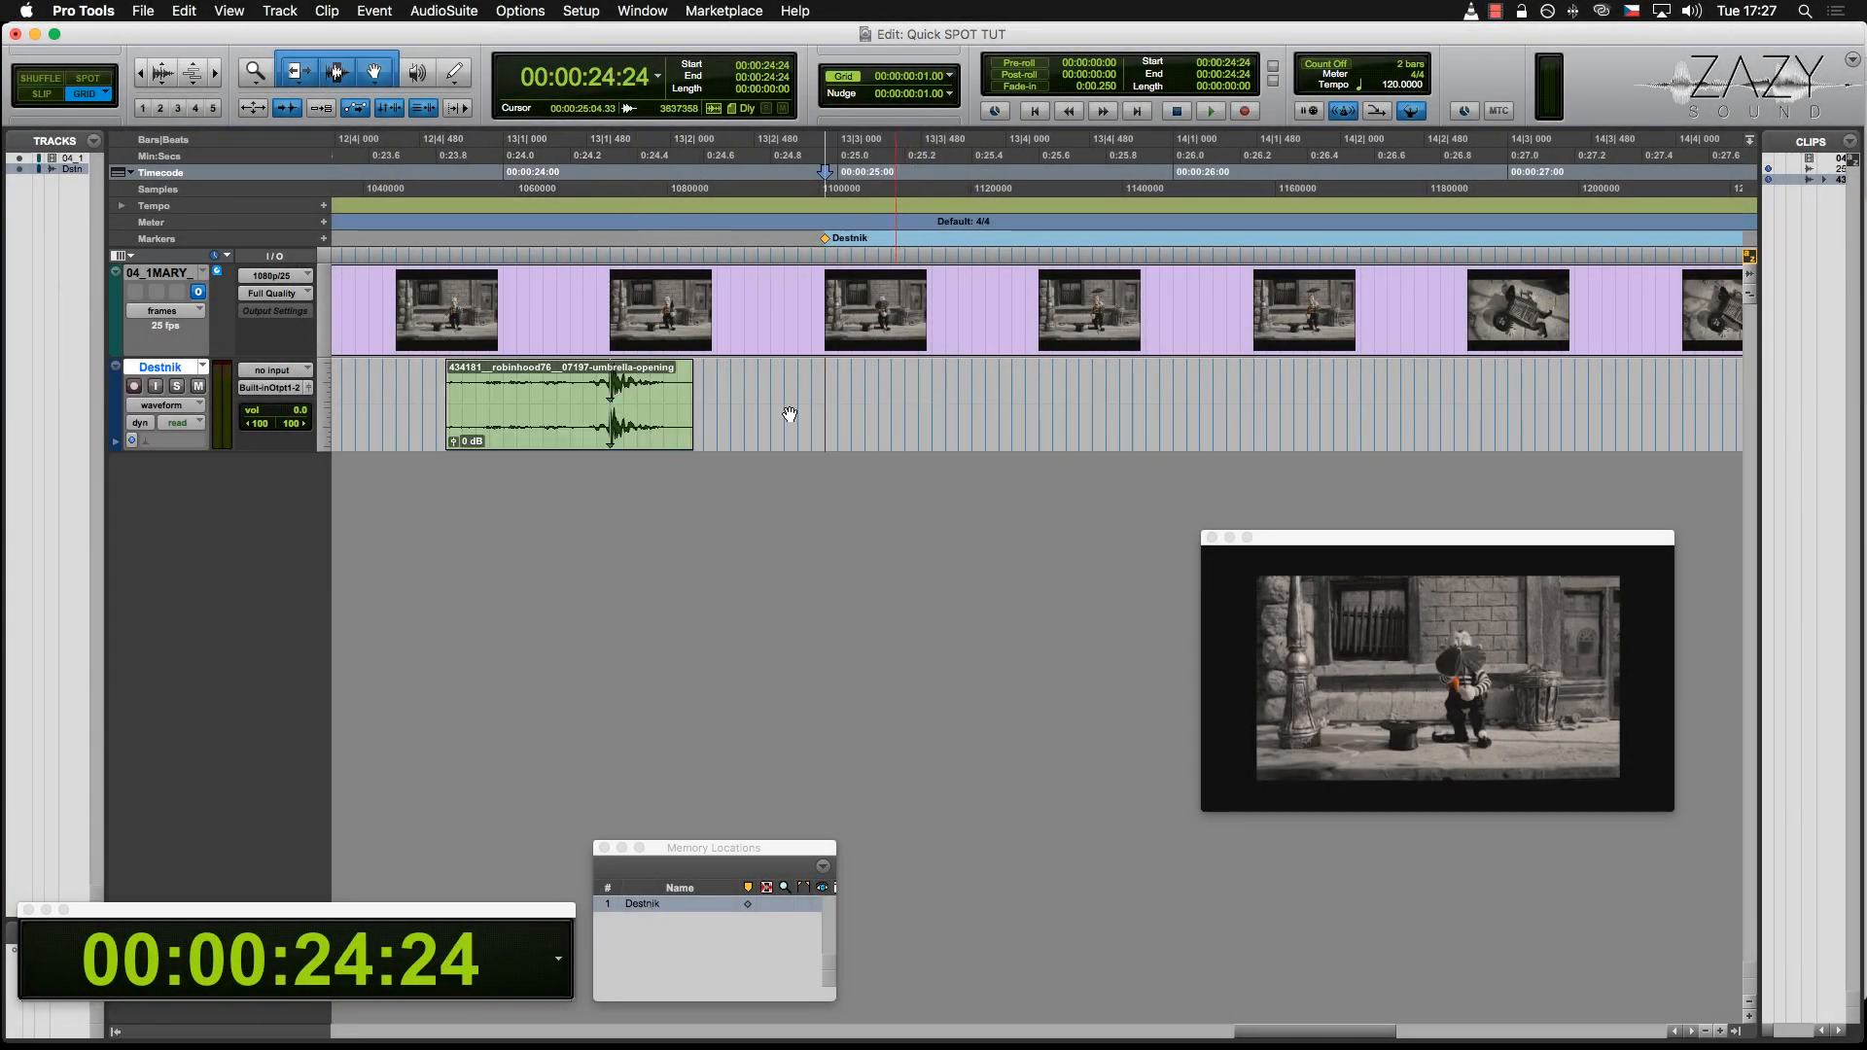
ctrl+shift+click(537, 433)
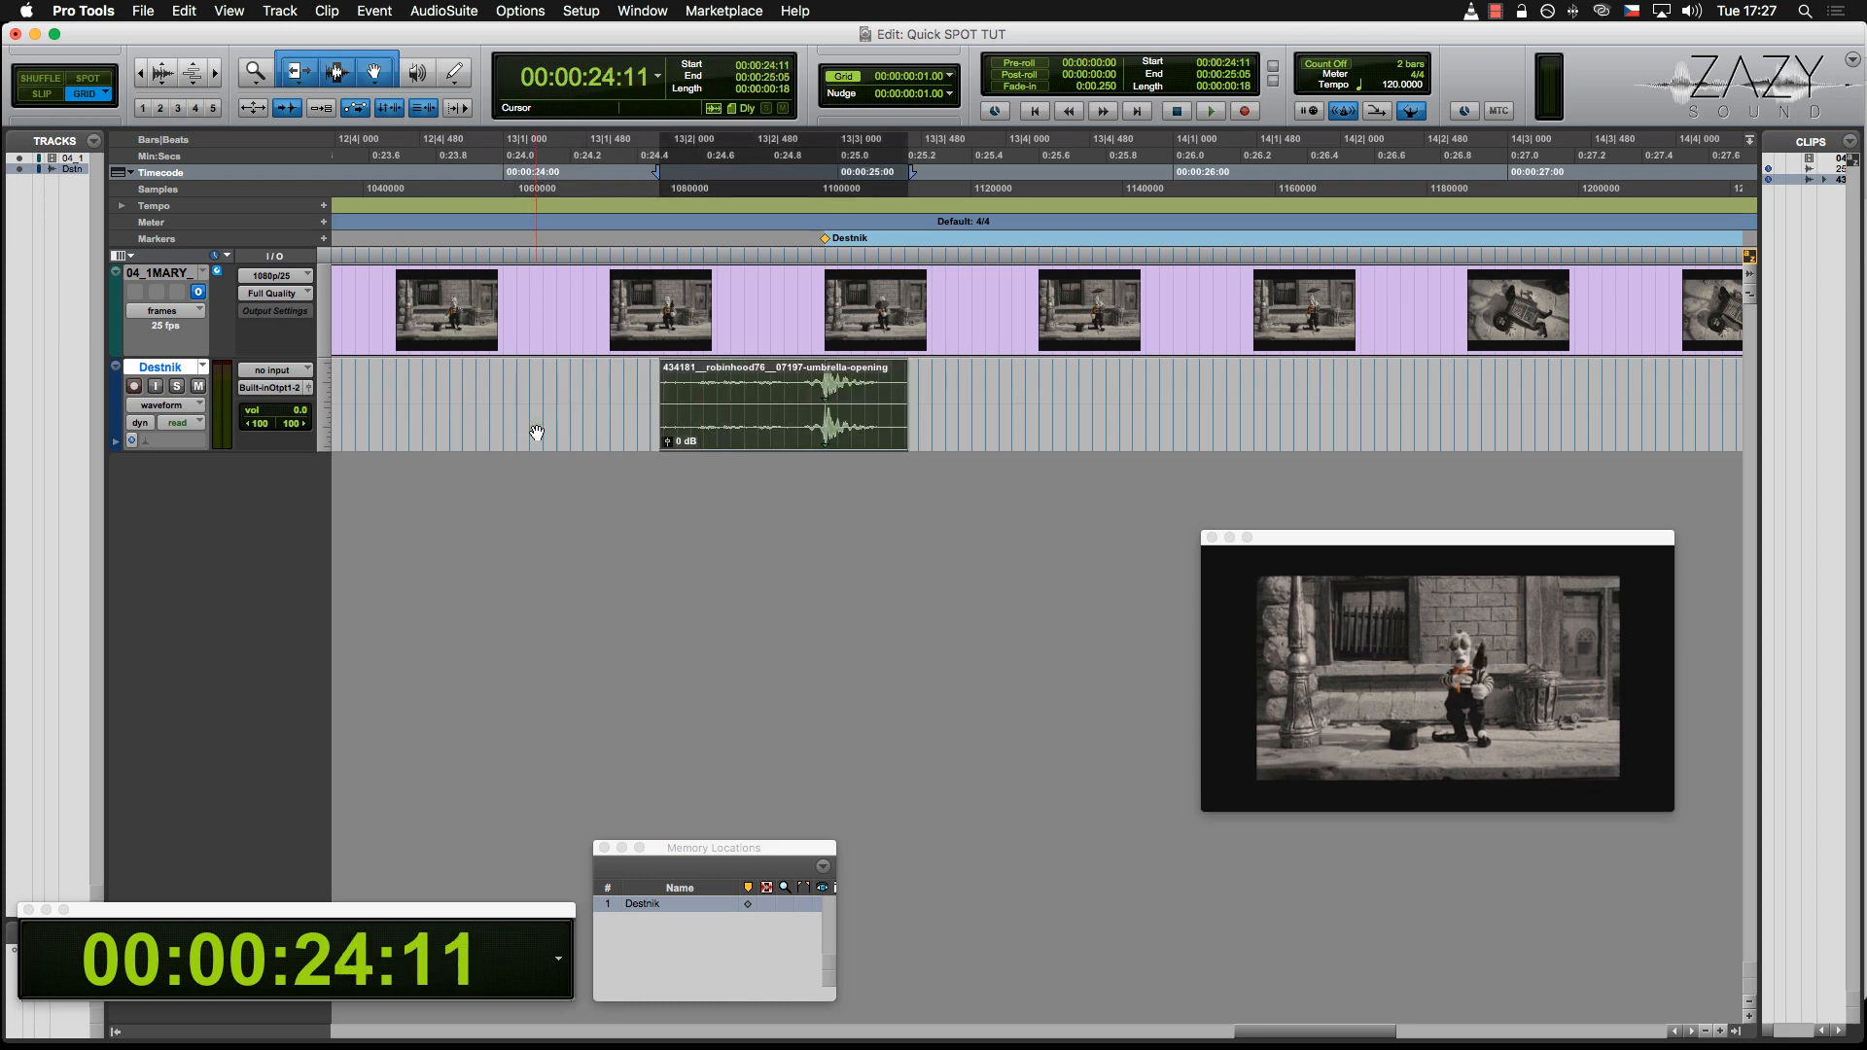
key(super+z)
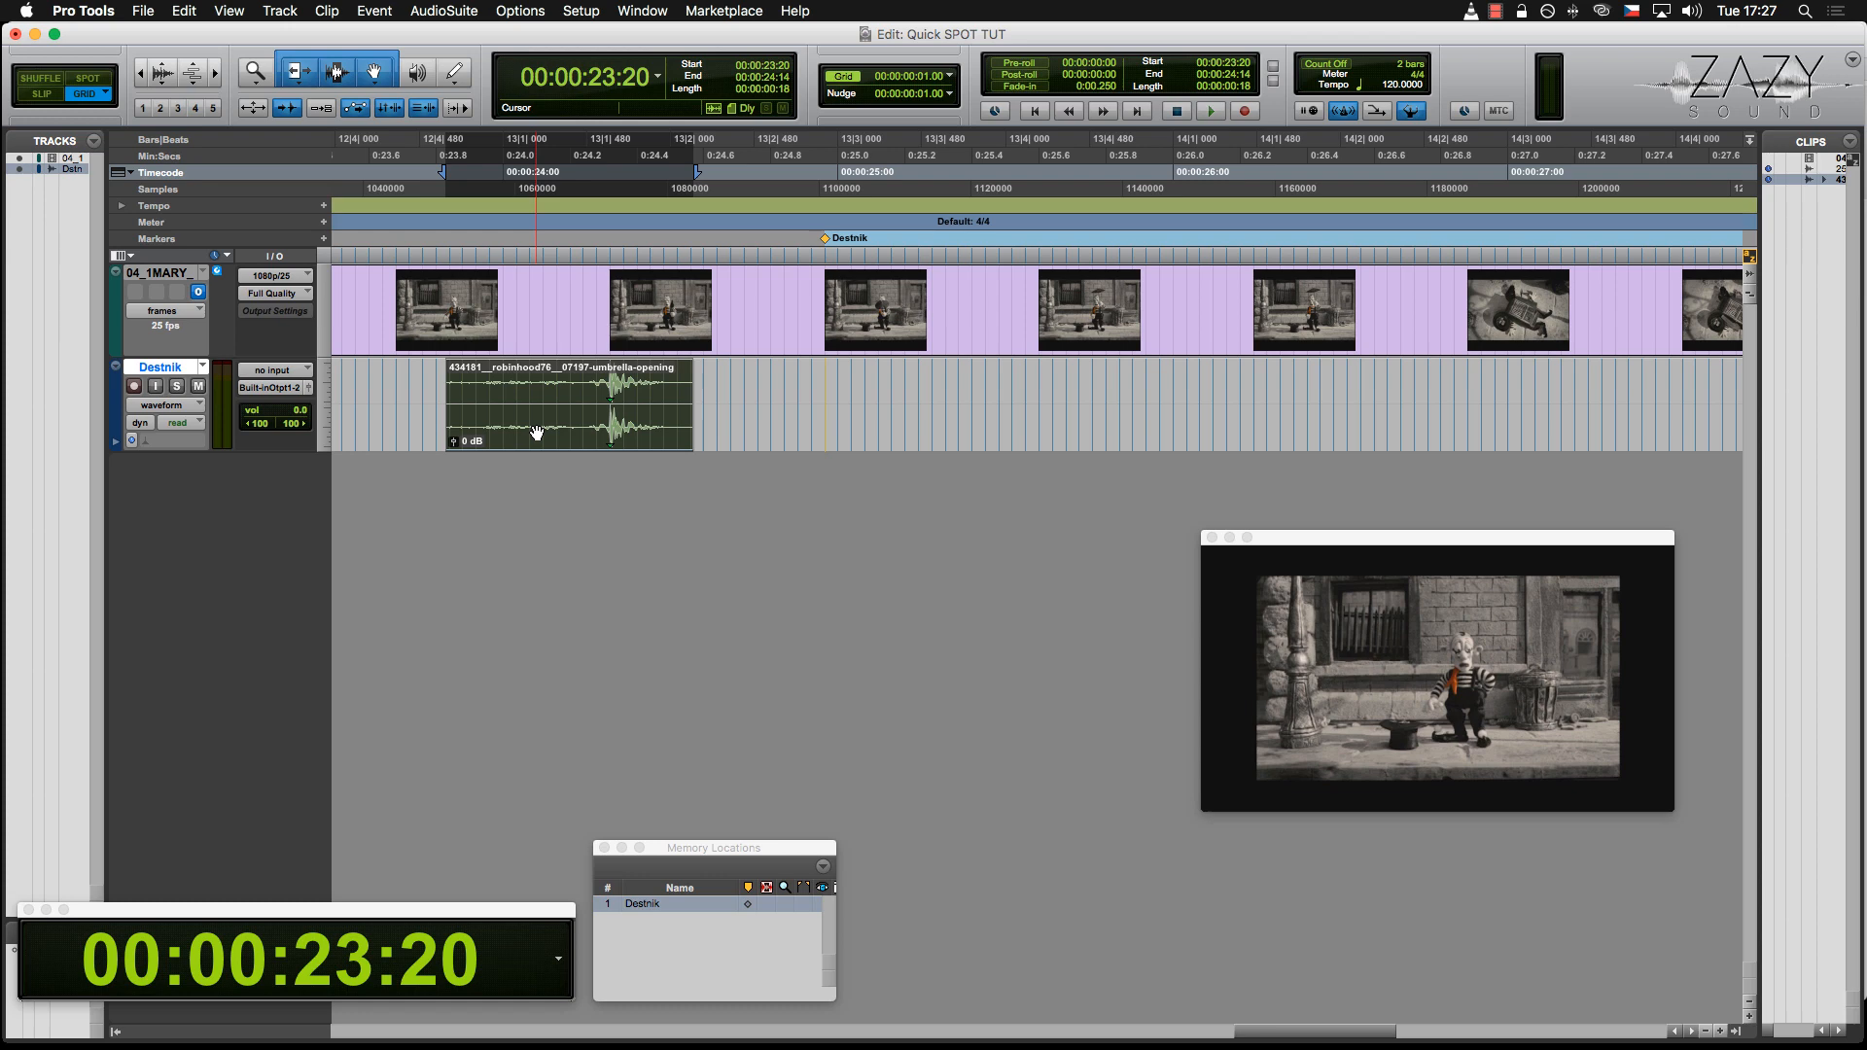
key(super+d)
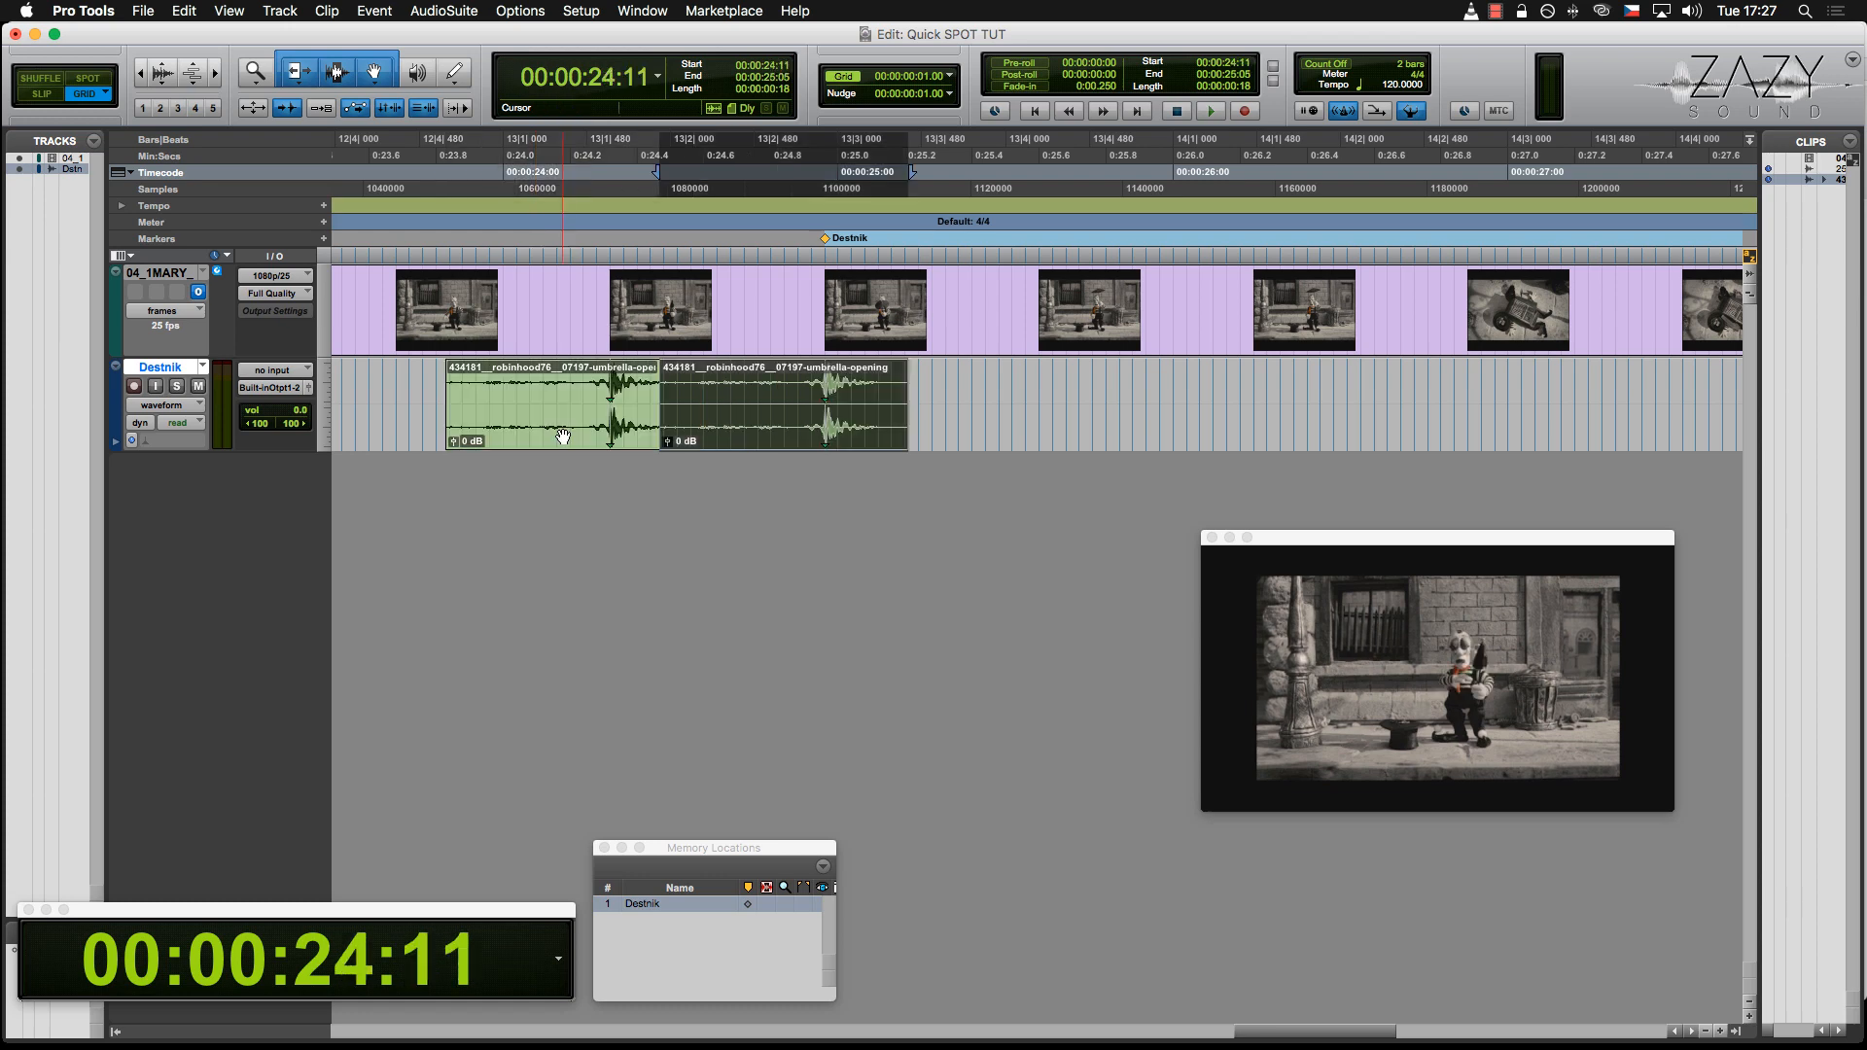
key(super+z)
- Recall the Destnik marker and place a copy of the umbrella clip starting at 00:00:24:24, keeping the original
click(630, 903)
ctrl+alt+click(551, 431)
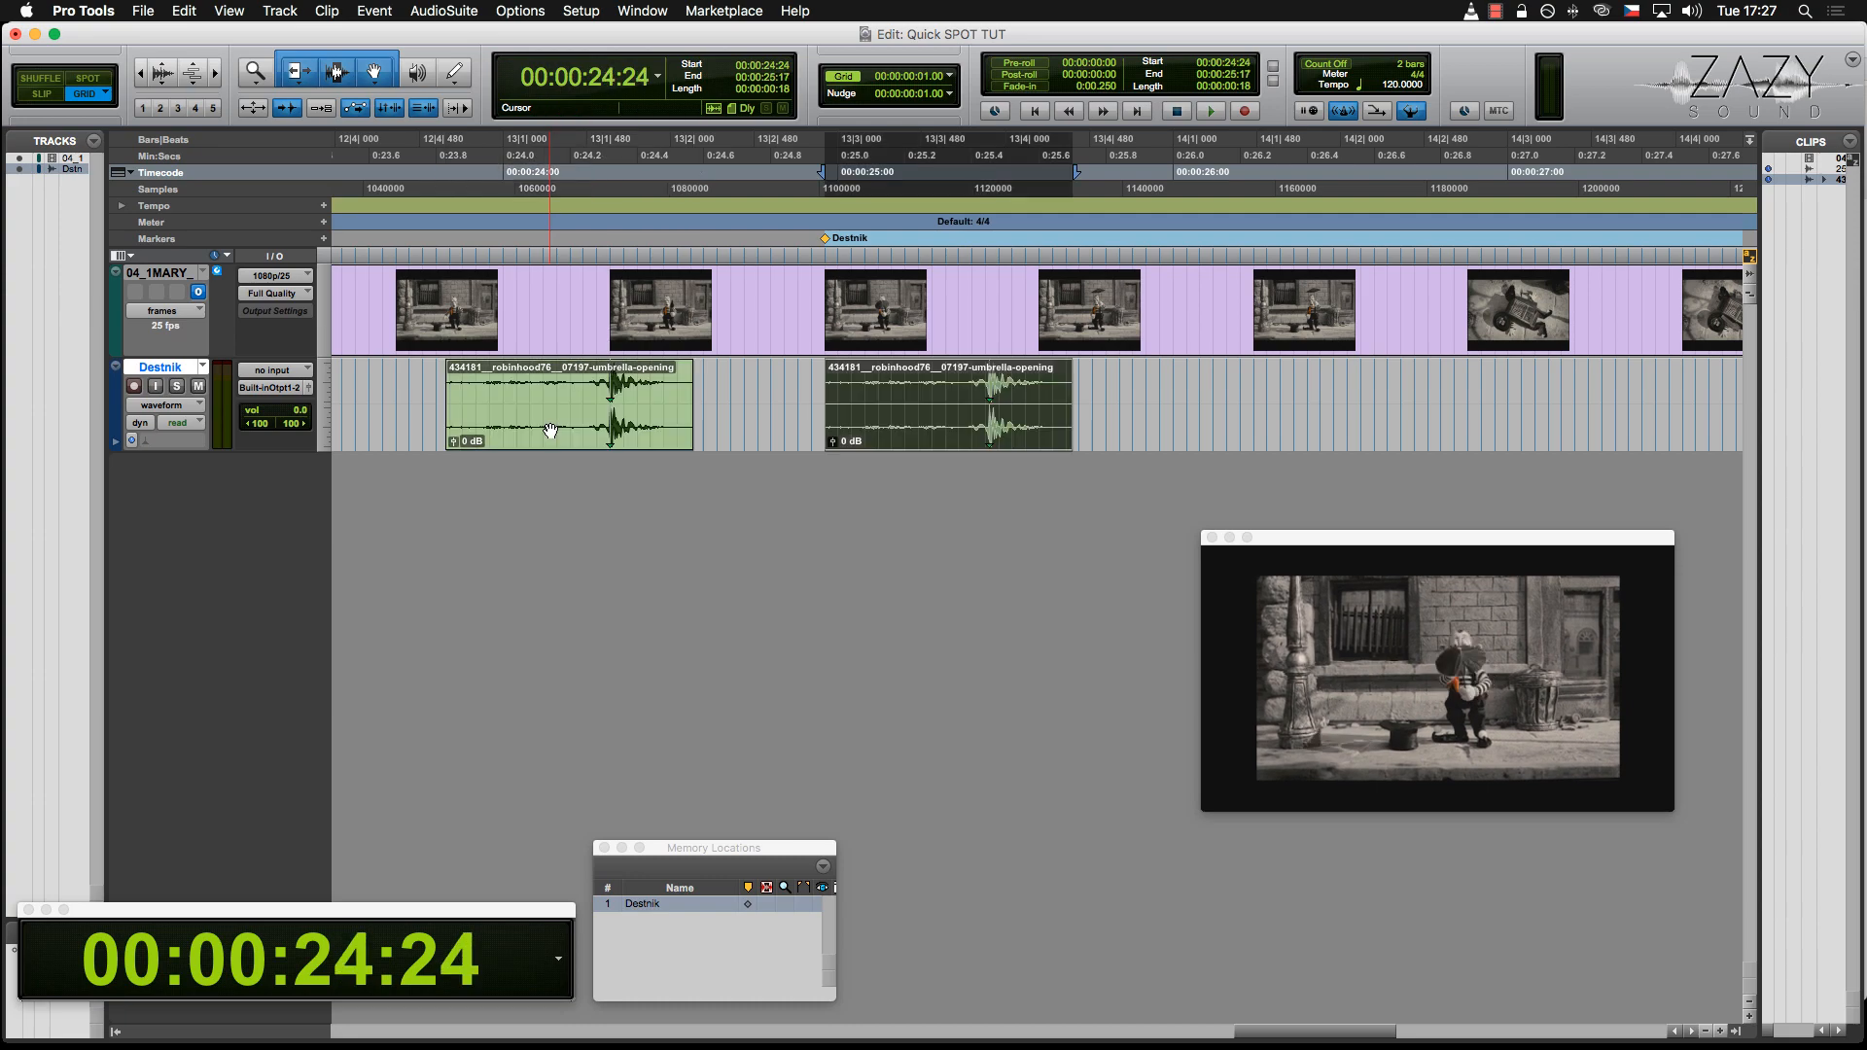